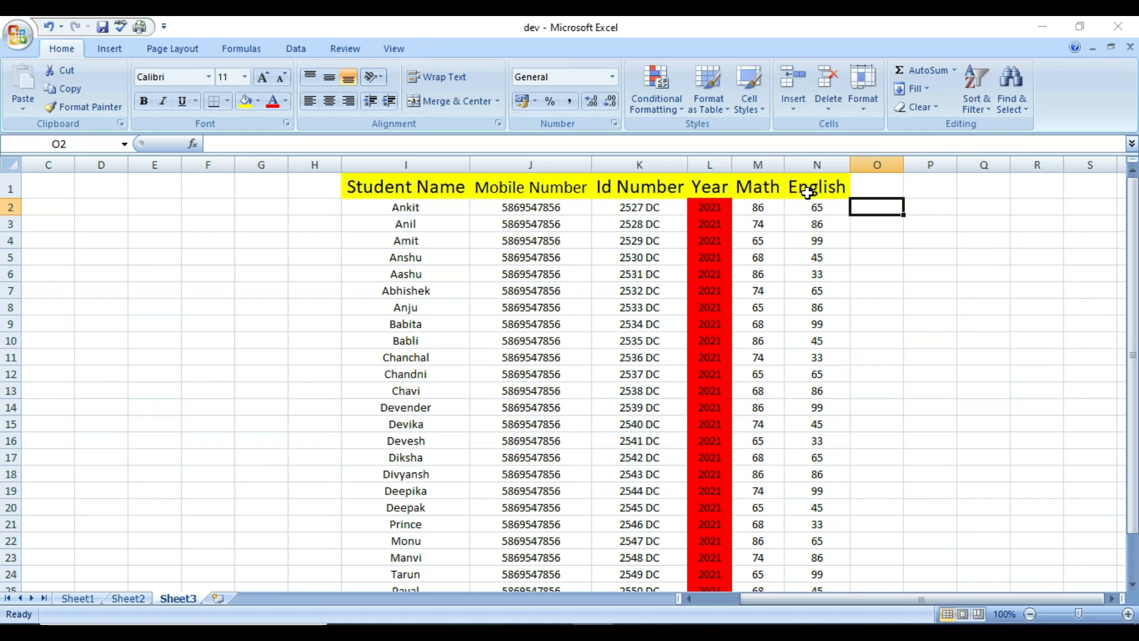
Insert a blank column N before English via Home > Insert > Insert Sheet Columns.
click(813, 193)
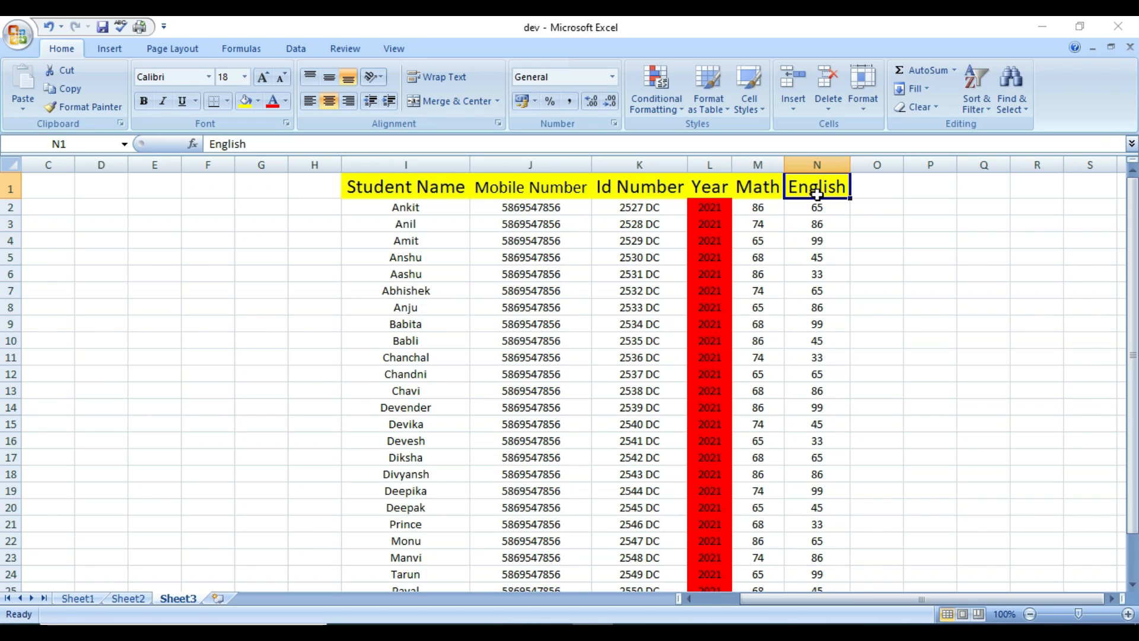
click(825, 163)
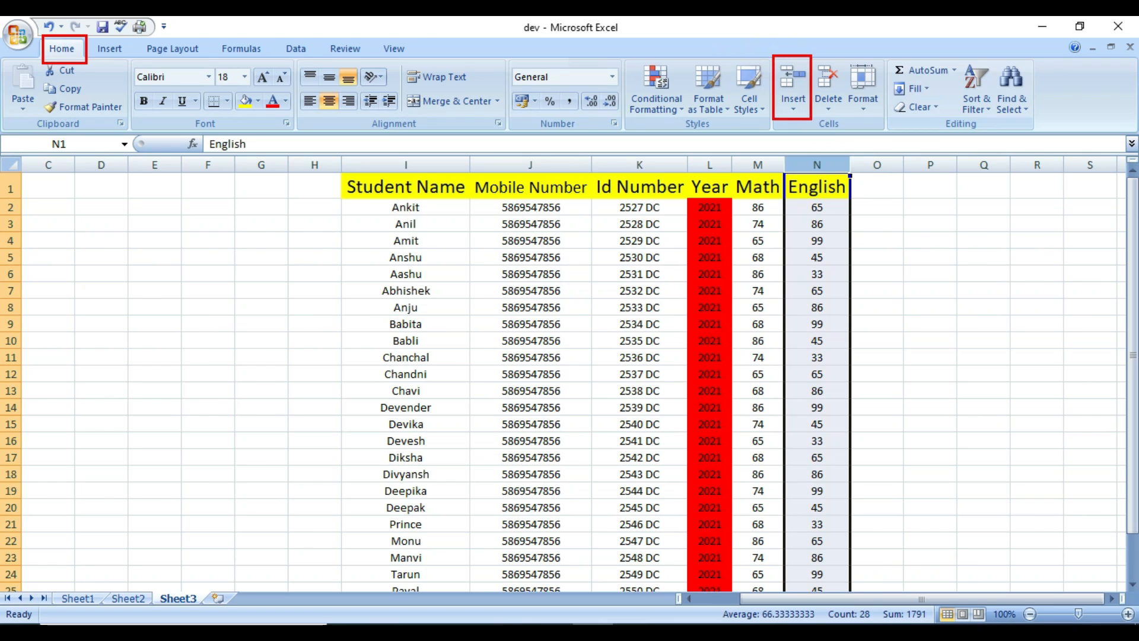
click(797, 111)
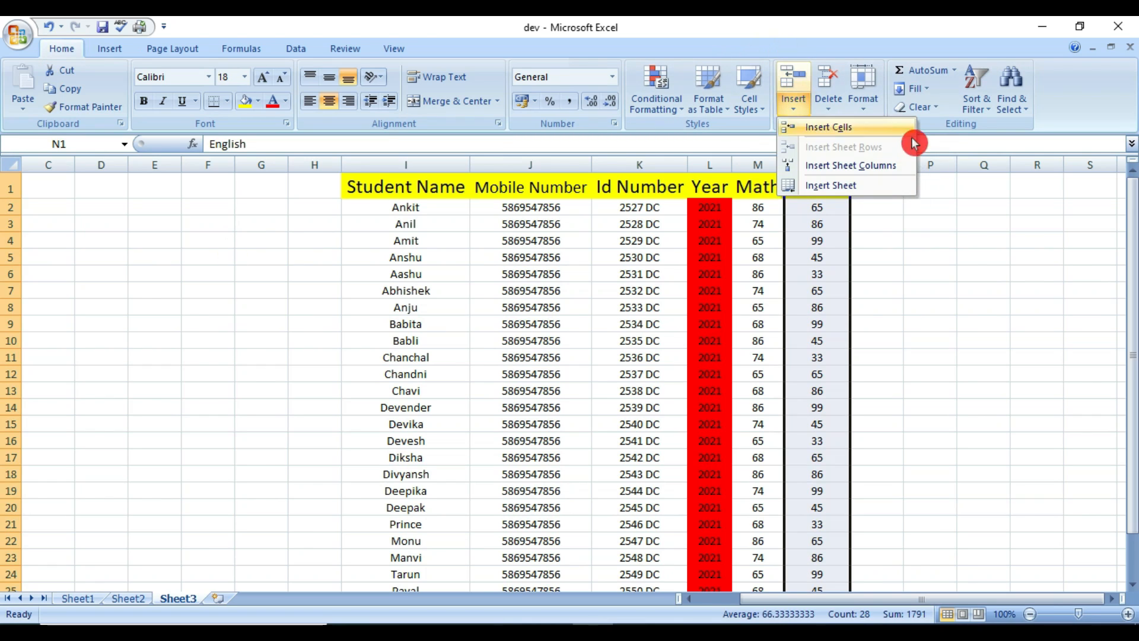
click(869, 171)
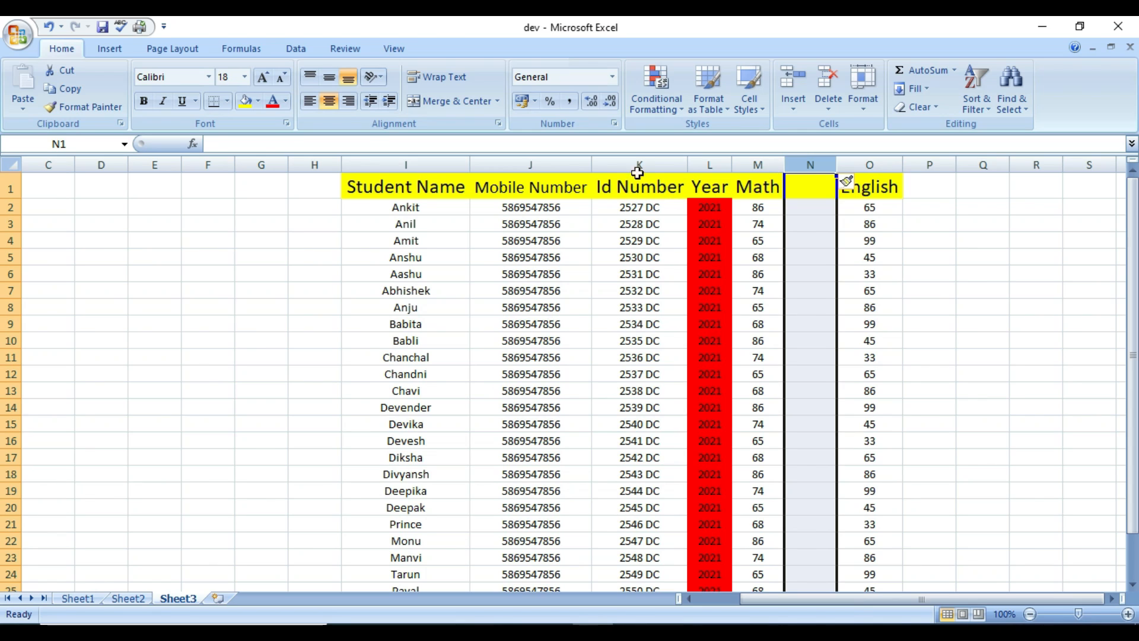
click(636, 160)
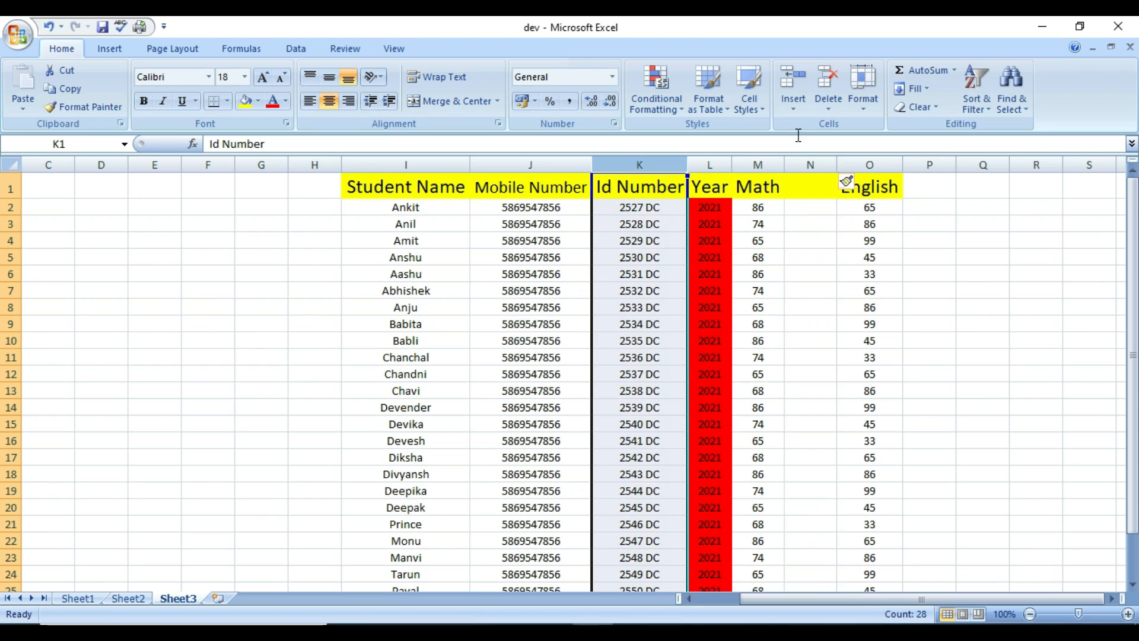
Insert a blank column before Id Number, then undo the insertions with Ctrl+Z.
click(794, 106)
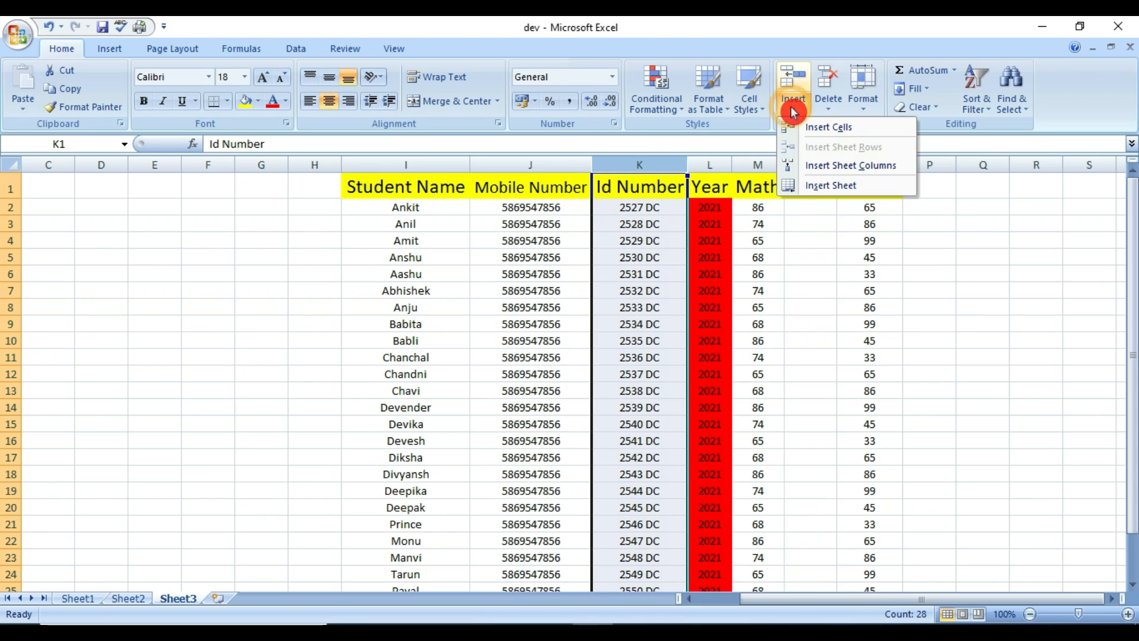
click(848, 169)
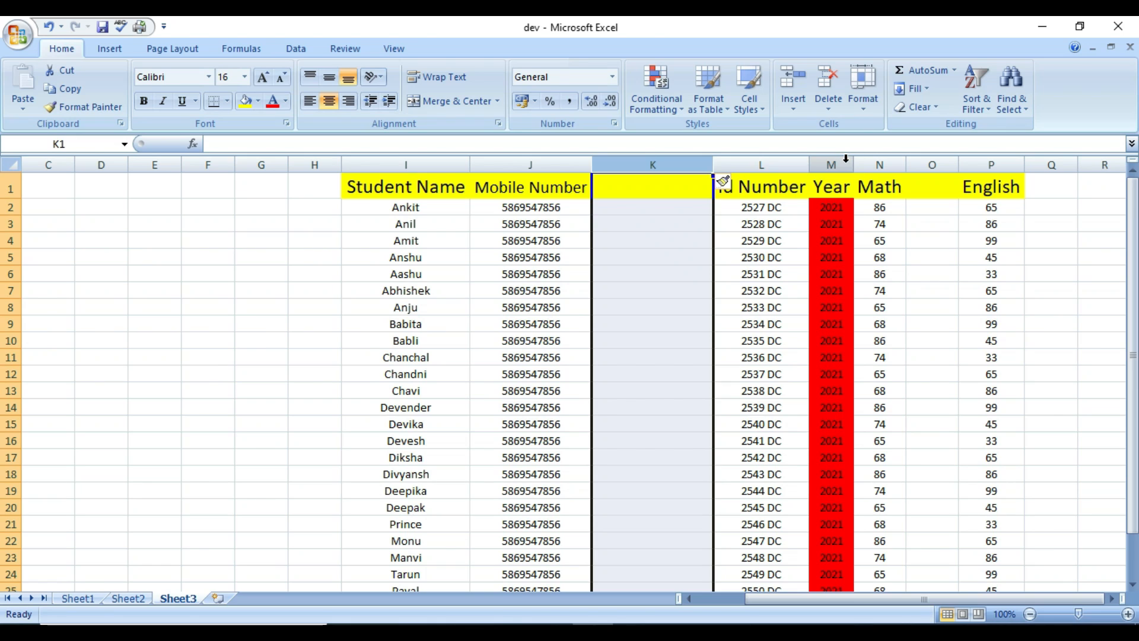
key(ctrl+z)
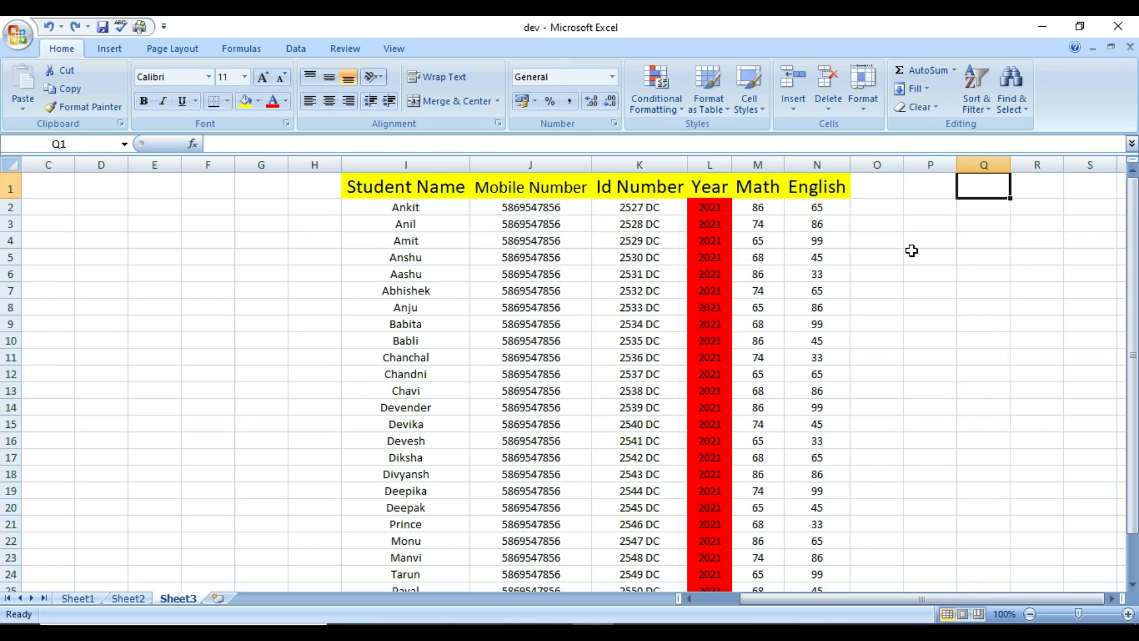
Insert a blank column M before Math from the column header's right-click Insert command.
click(769, 166)
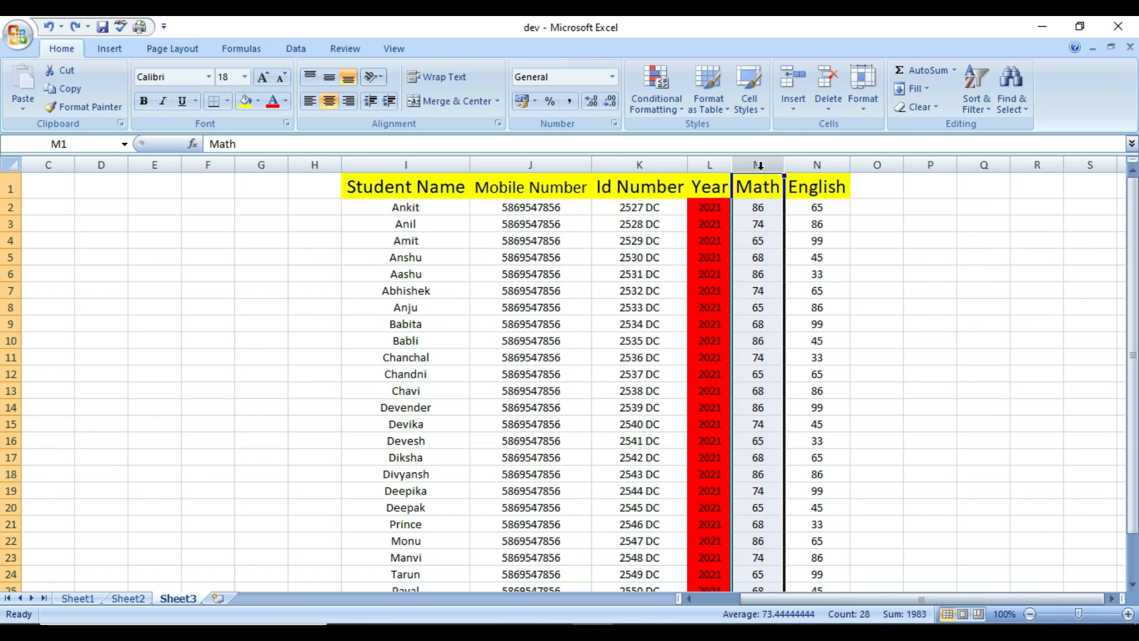
right_click(760, 167)
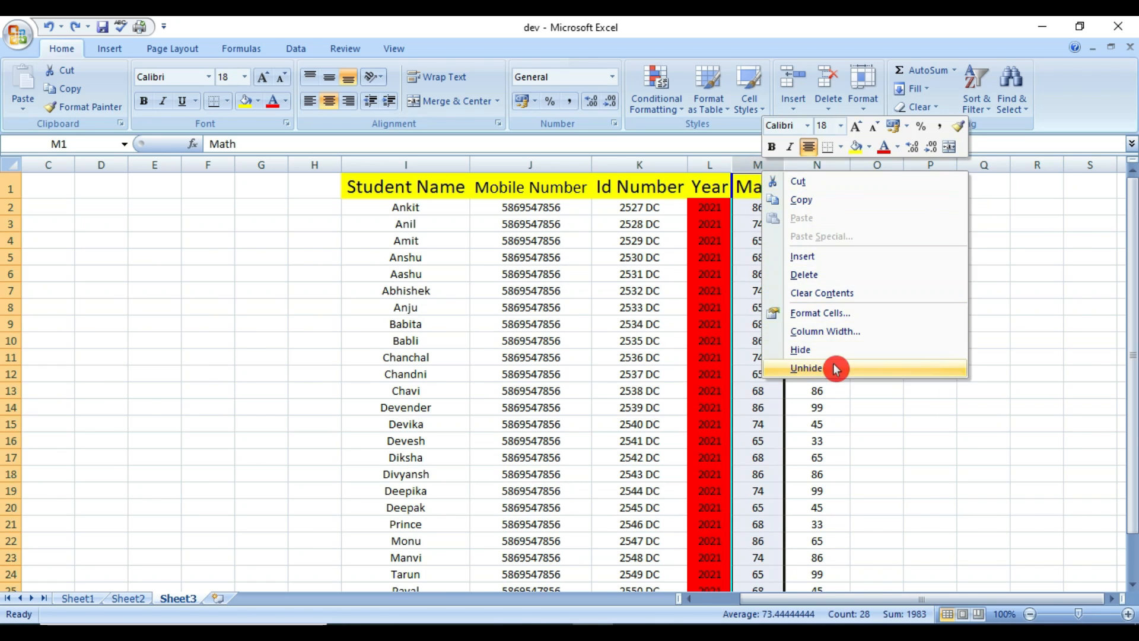
click(828, 265)
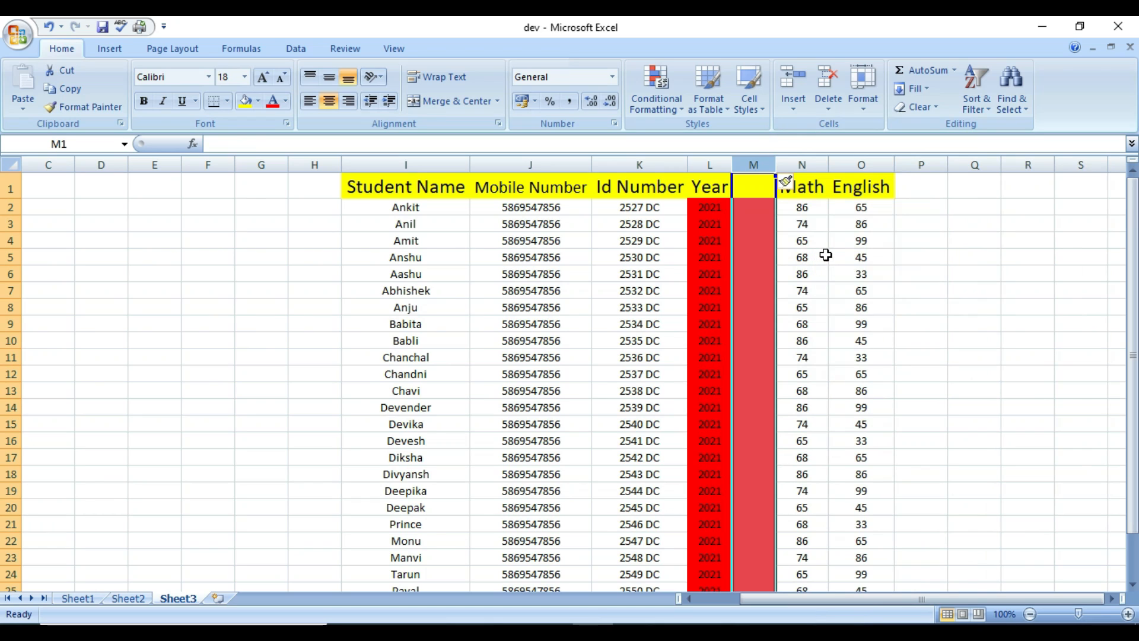
click(537, 193)
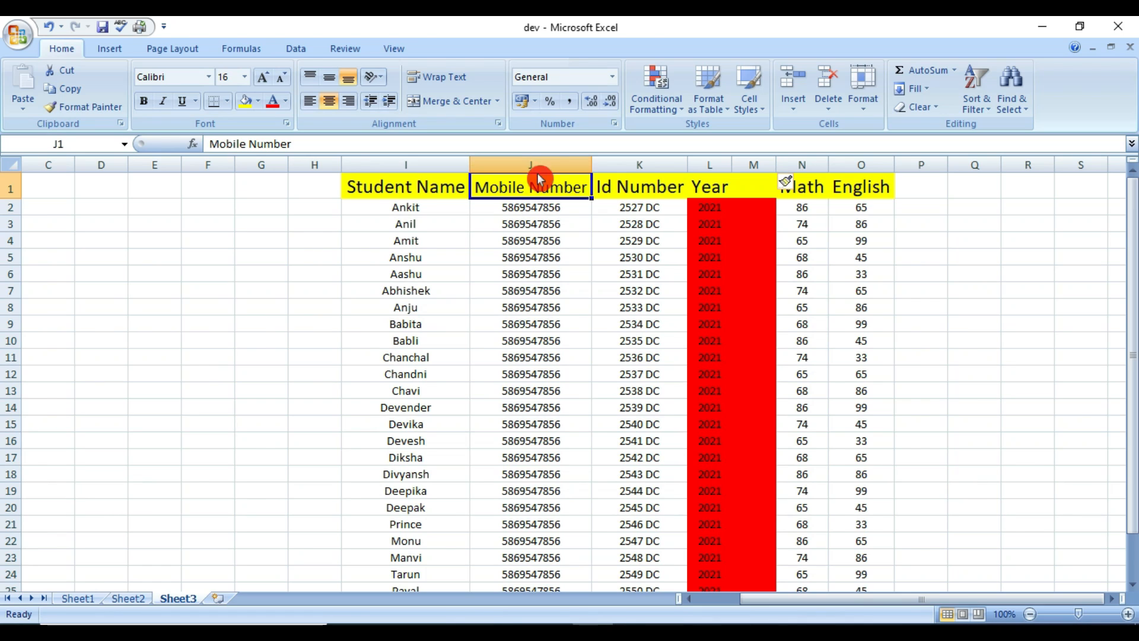
Insert a blank column J before Mobile Number via right-click Insert, then go to Sheet2.
click(536, 167)
right_click(532, 169)
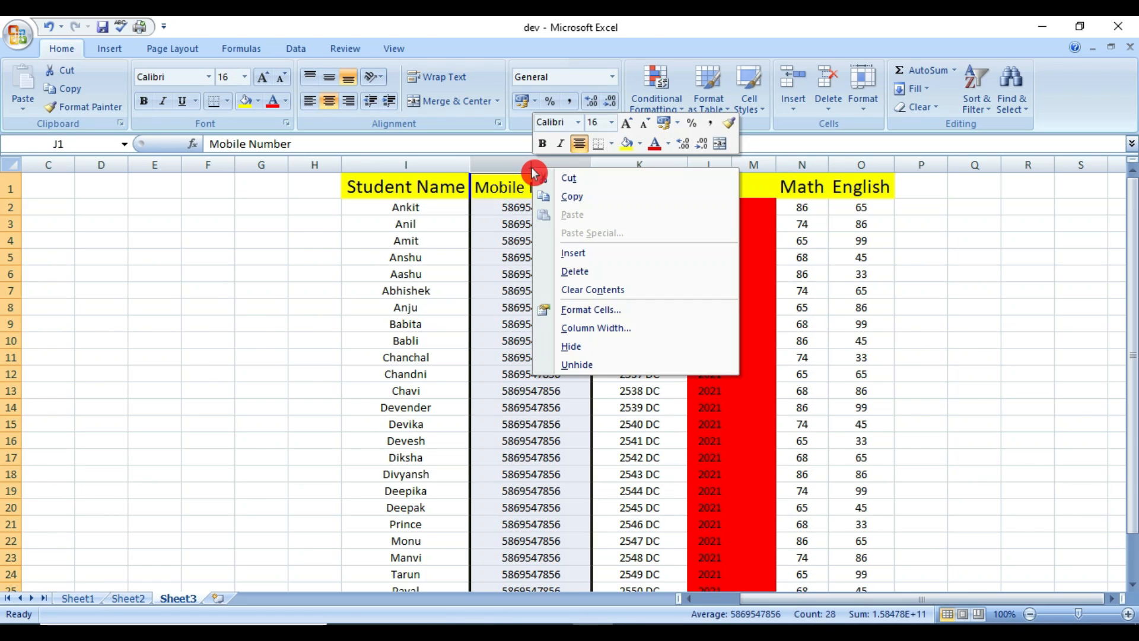
click(574, 253)
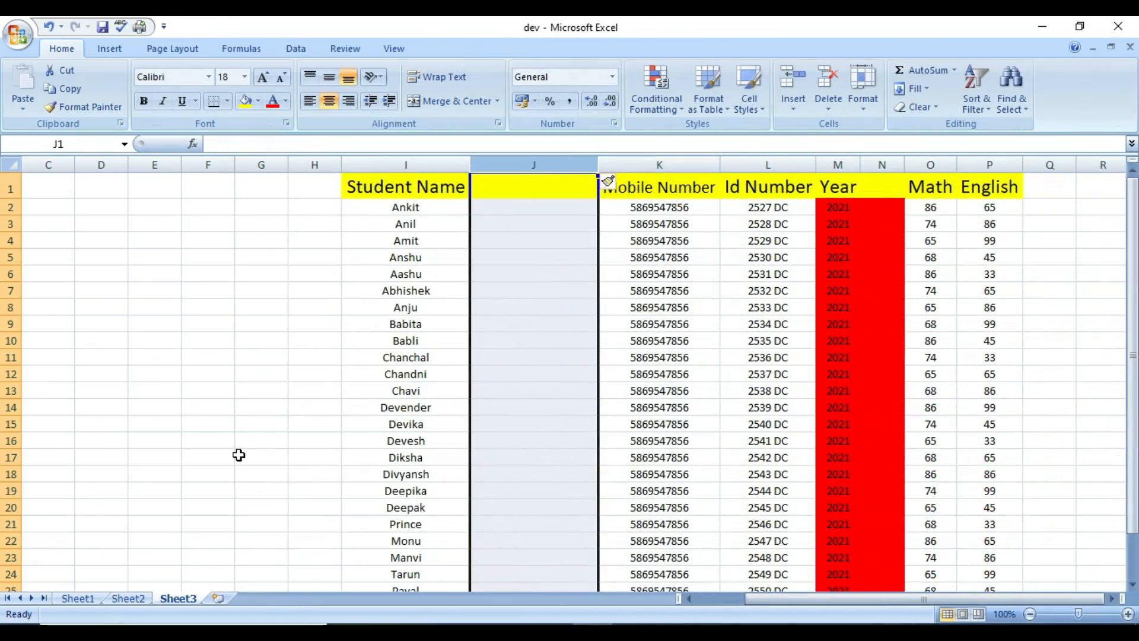
click(135, 612)
click(131, 599)
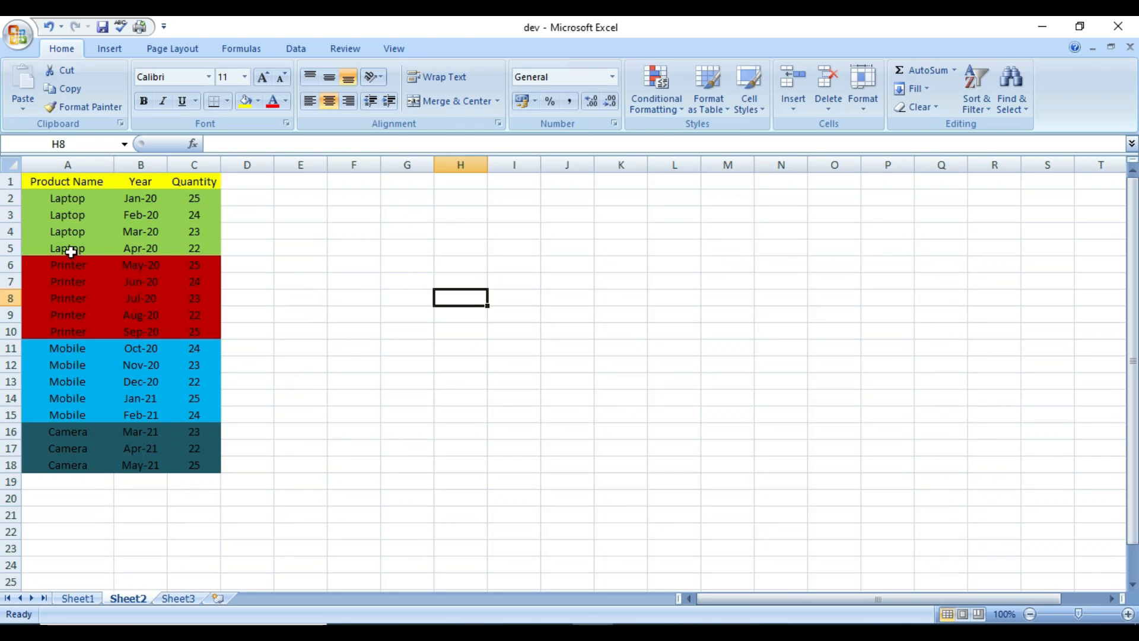
Insert a blank row 5 above Apr-20 Laptop via Home > Insert > Insert Sheet Rows.
click(11, 248)
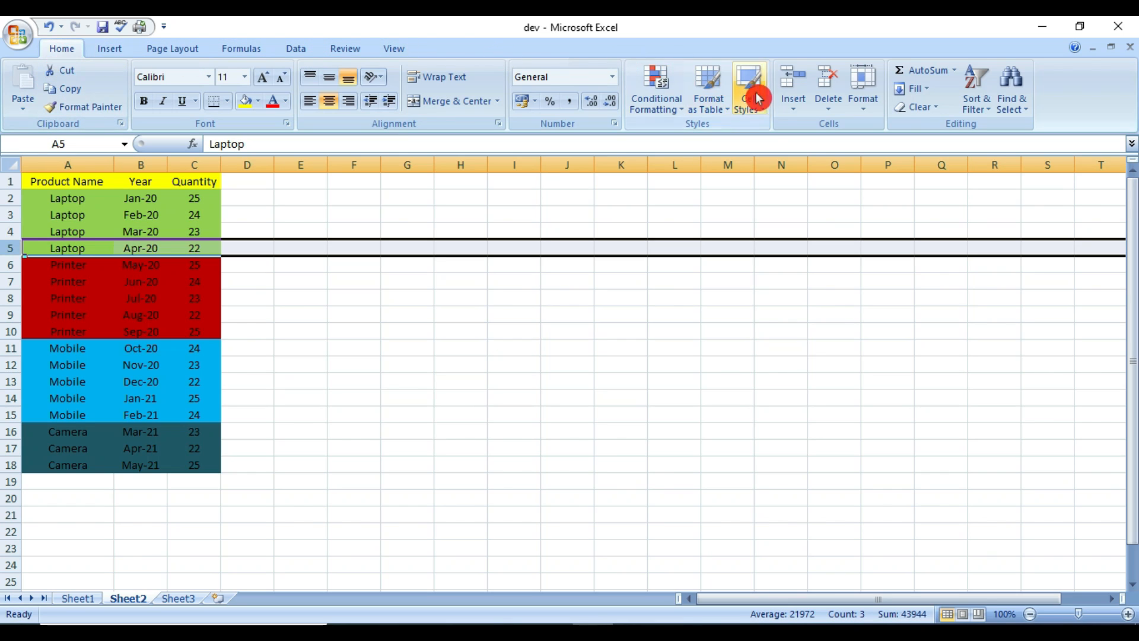
click(794, 114)
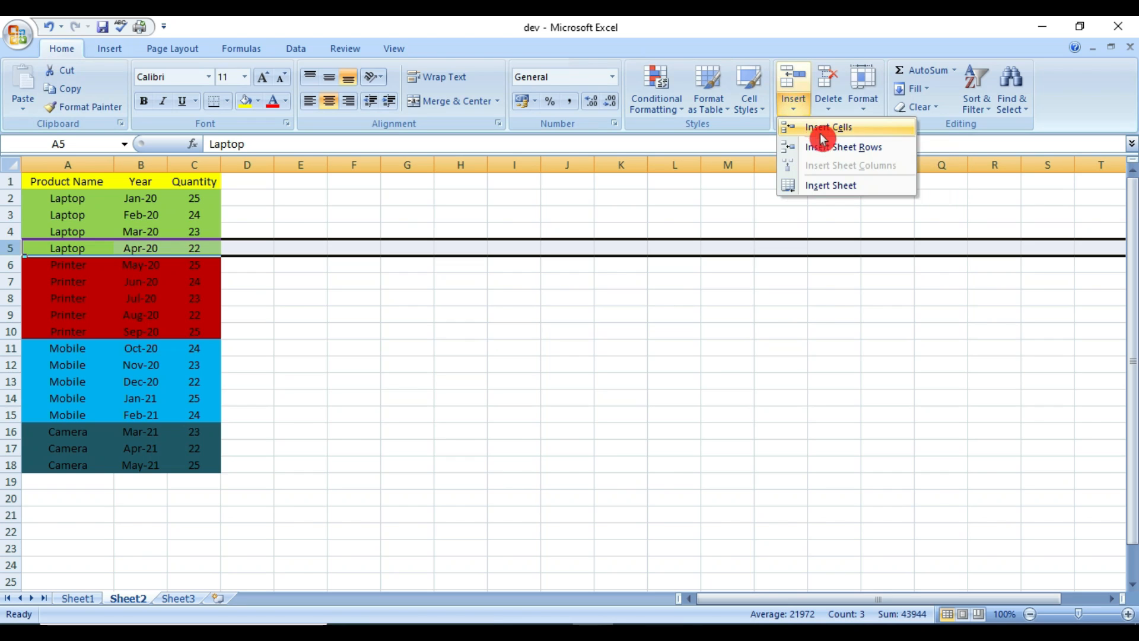
click(858, 152)
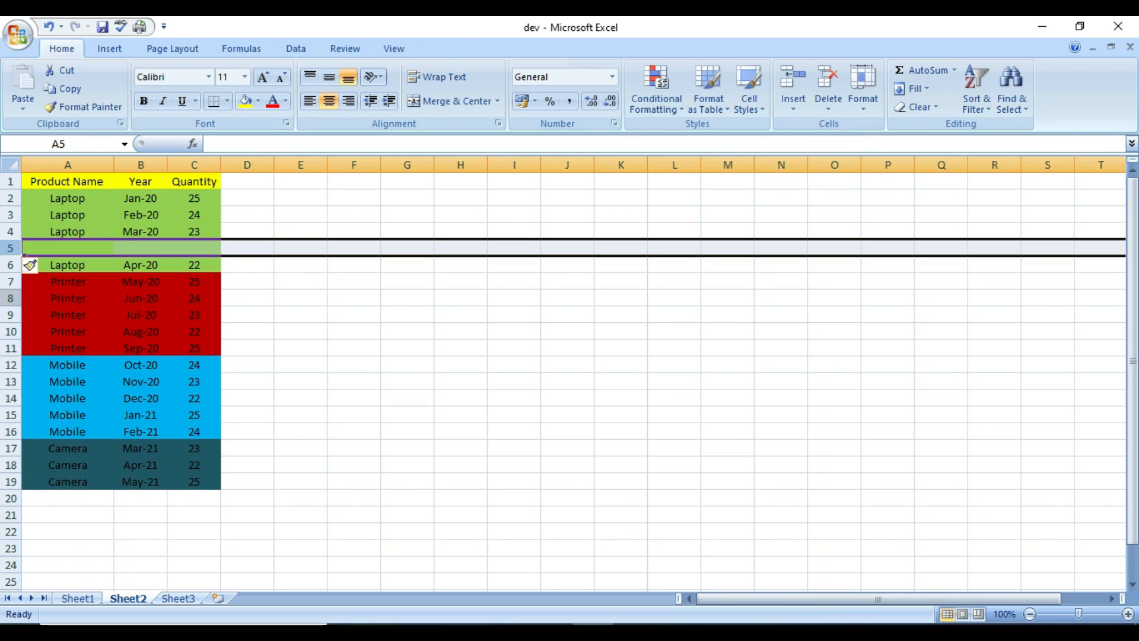
Insert a blank row 8 above Jun-20 Printer using the row header's right-click Insert.
click(10, 298)
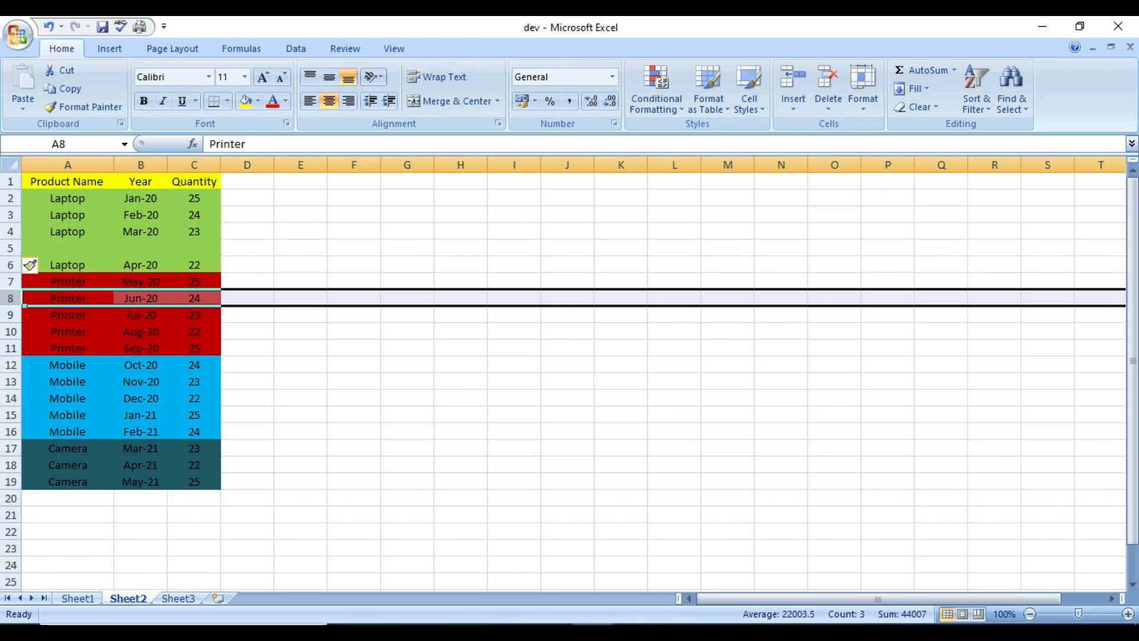
right_click(10, 300)
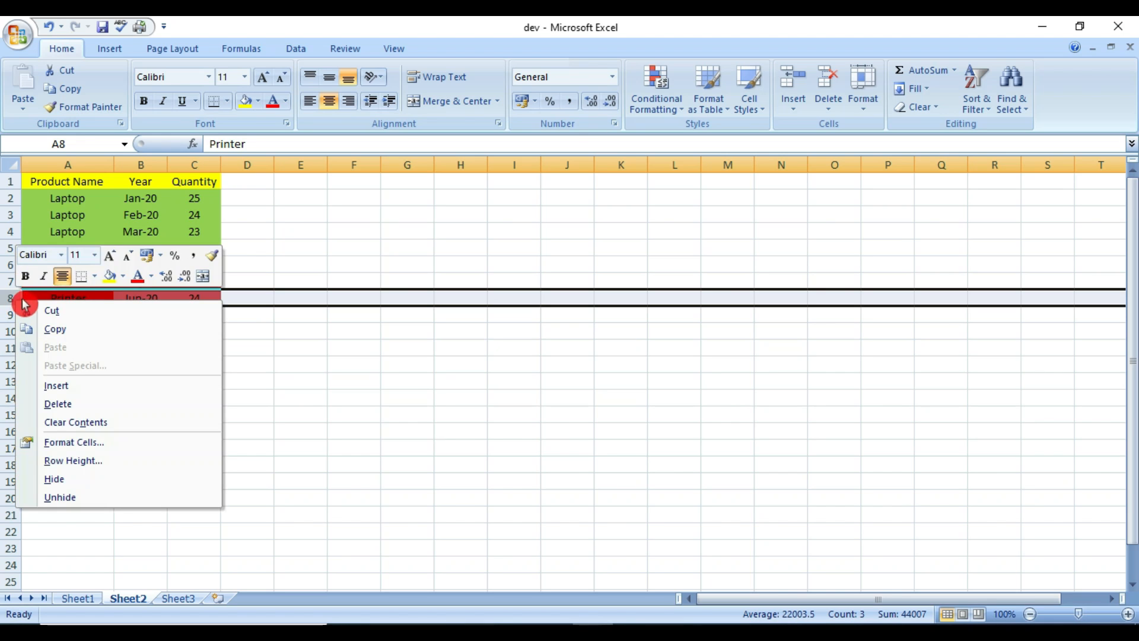
click(65, 386)
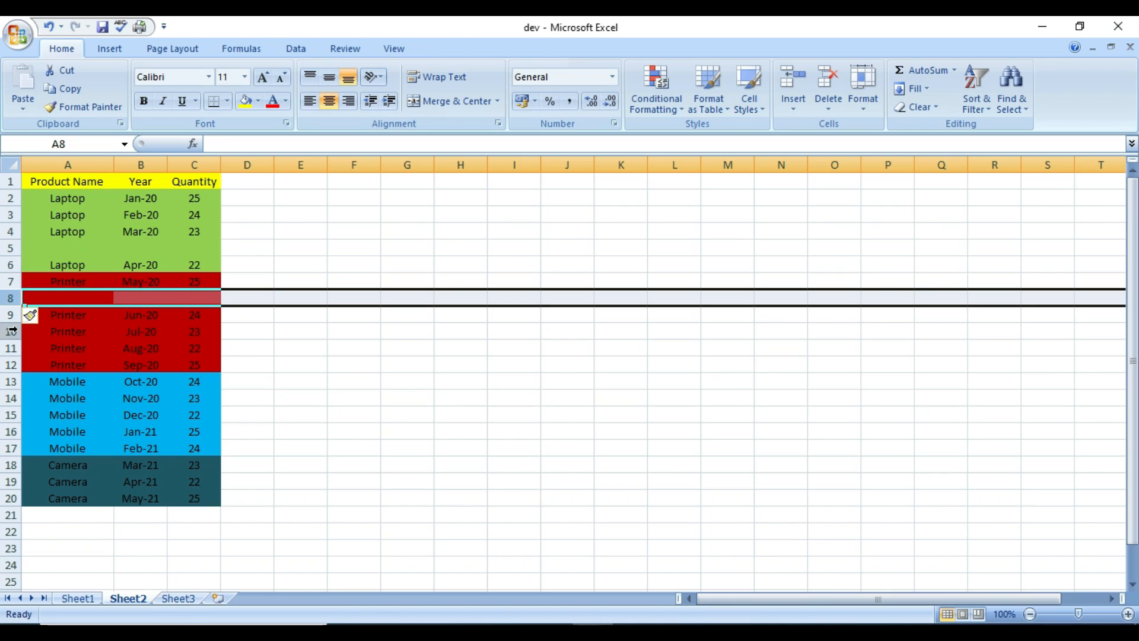
click(566, 430)
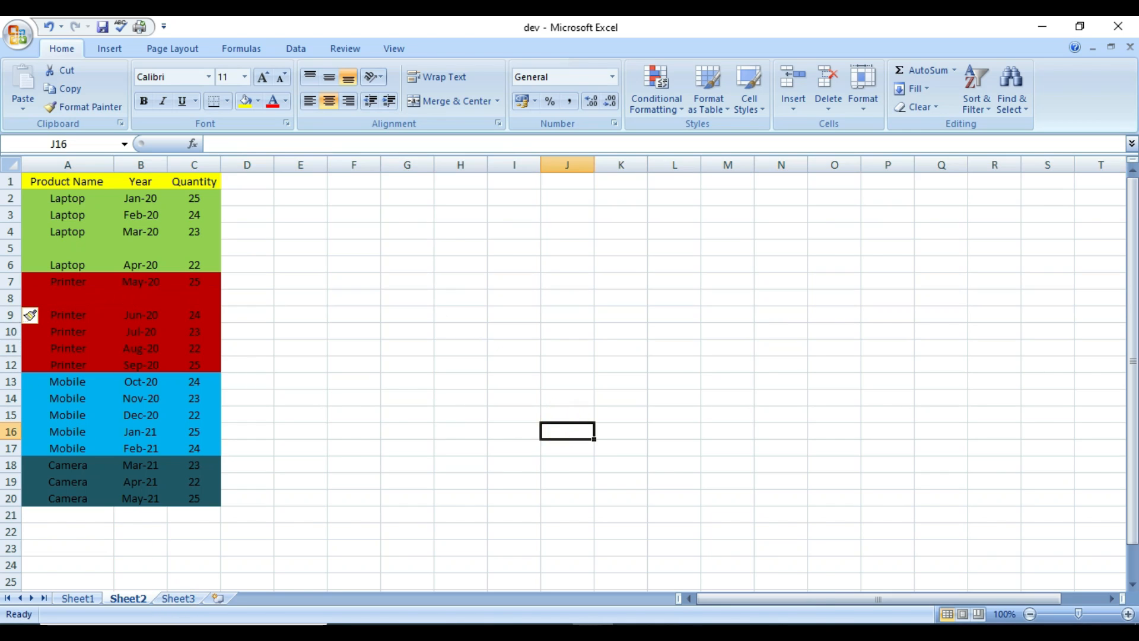
Delete blank rows 8 and 5 via Home > Delete > Delete Sheet Rows, then return to Sheet3.
click(10, 298)
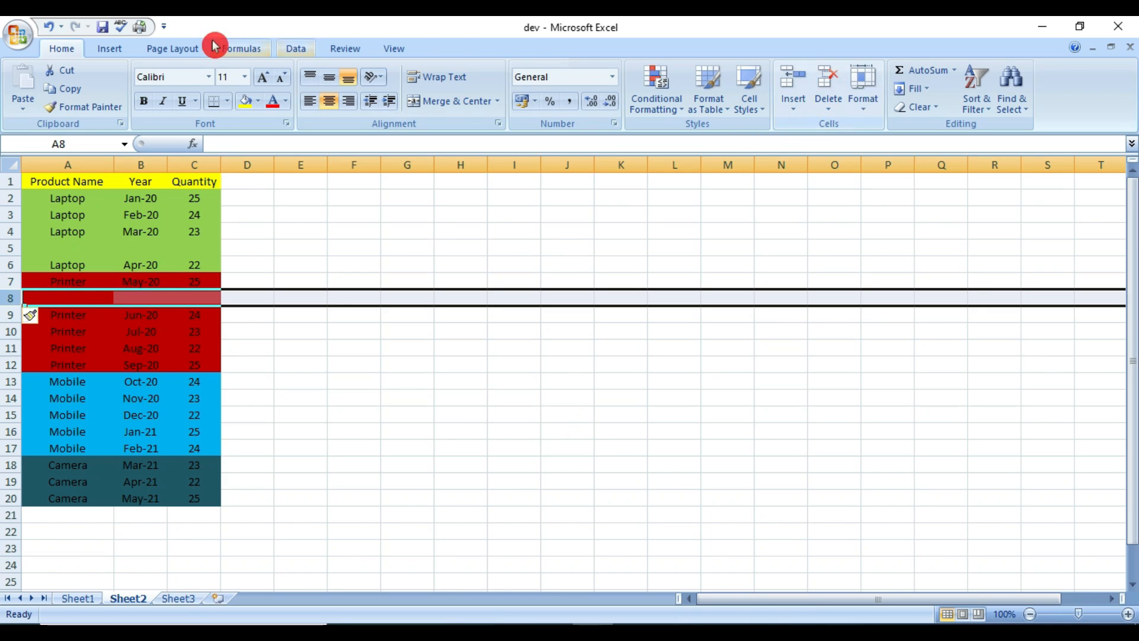
click(828, 104)
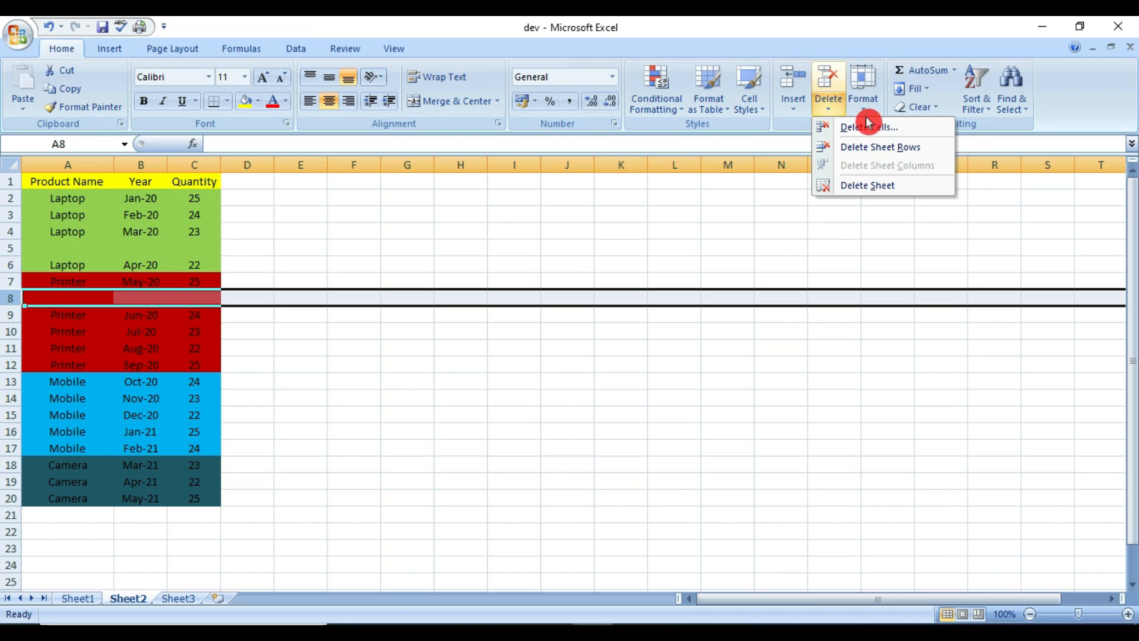
click(872, 148)
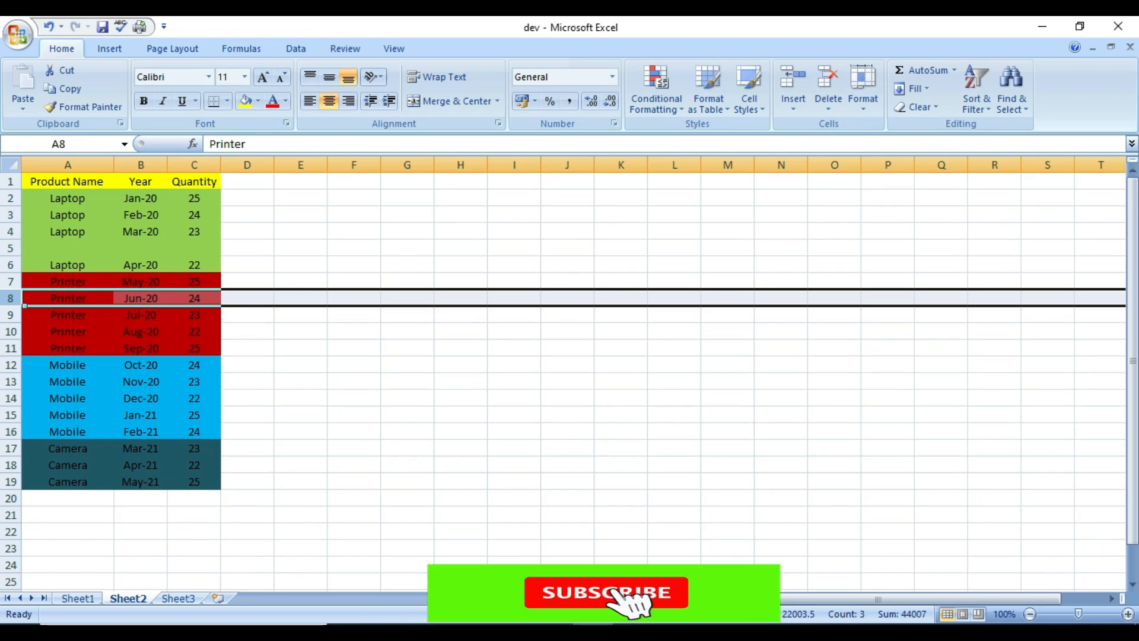
click(11, 247)
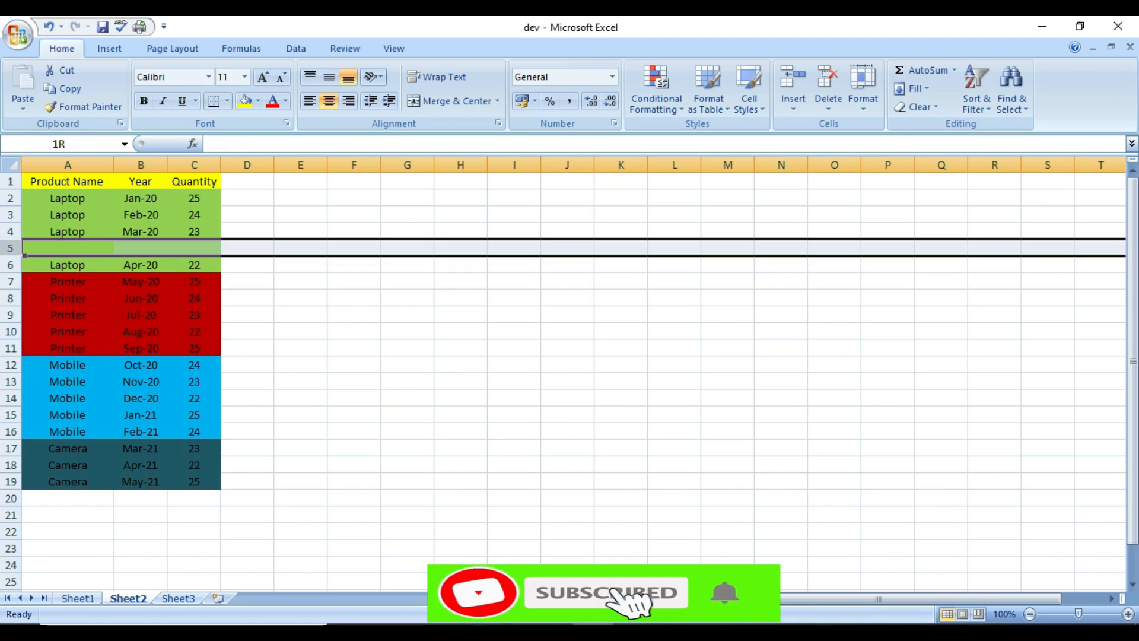
click(821, 106)
click(854, 147)
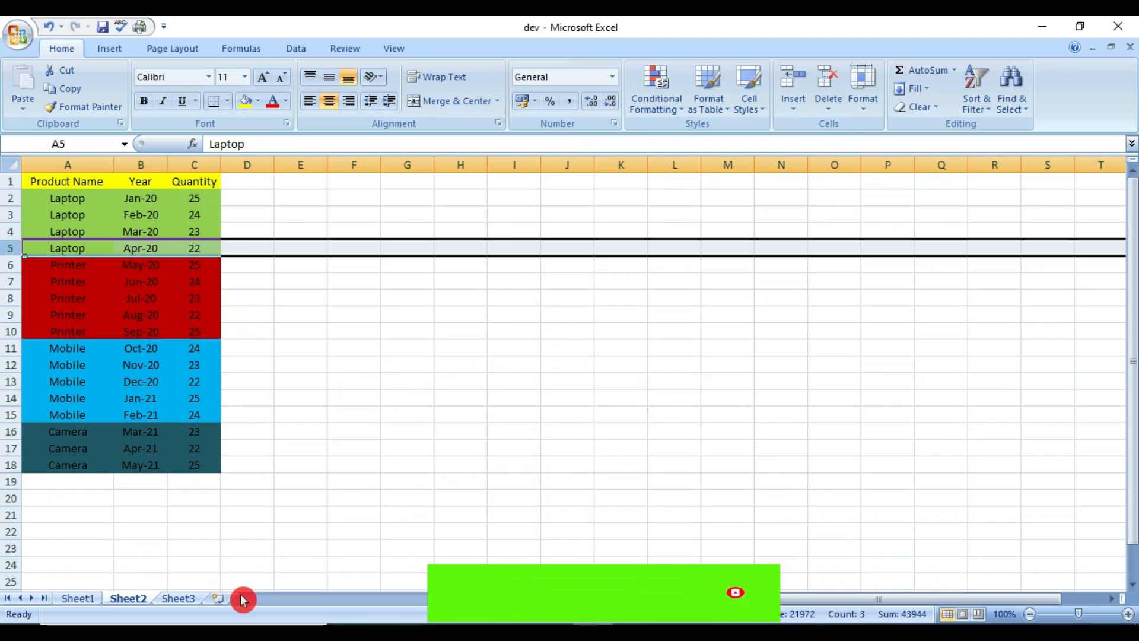
click(188, 597)
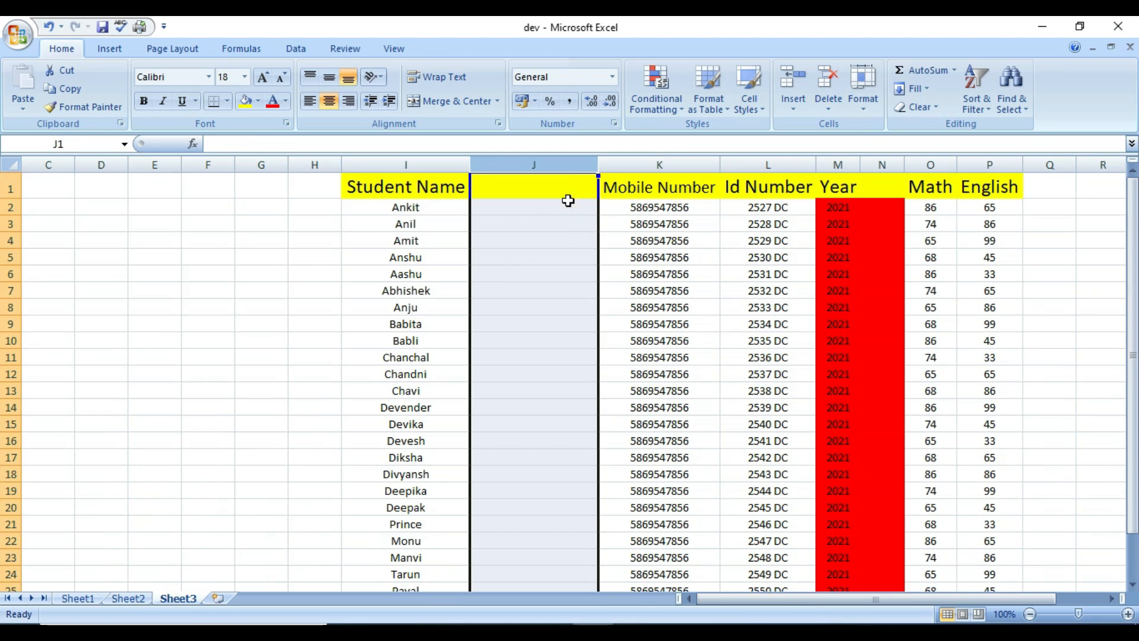
Delete the empty column J between Student Name and Mobile Number via right-click Delete.
click(560, 172)
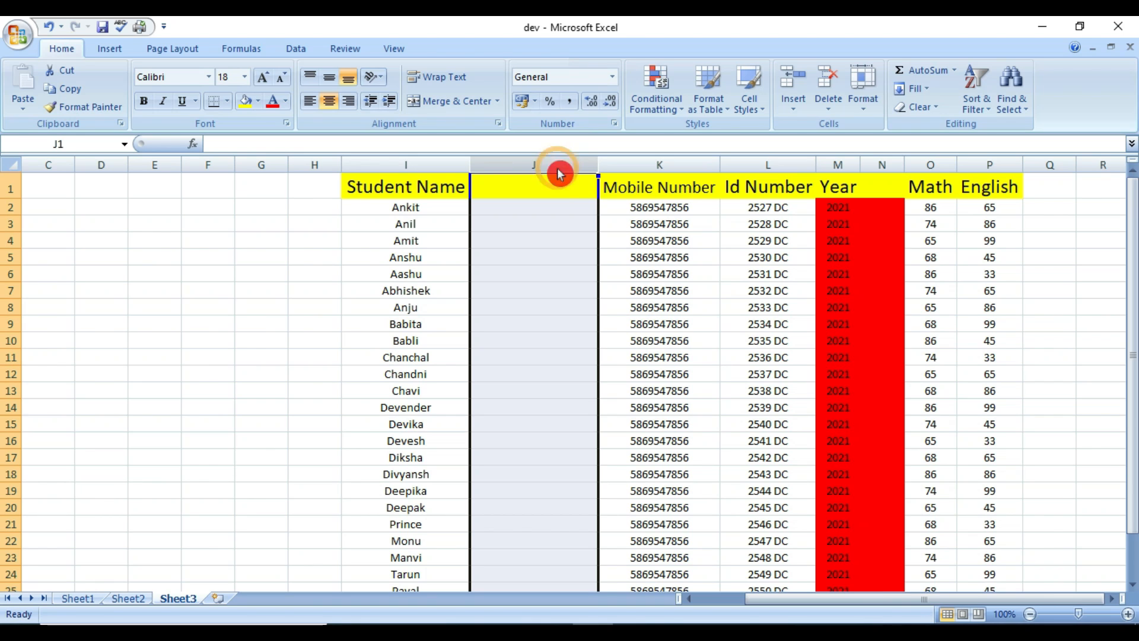
right_click(557, 164)
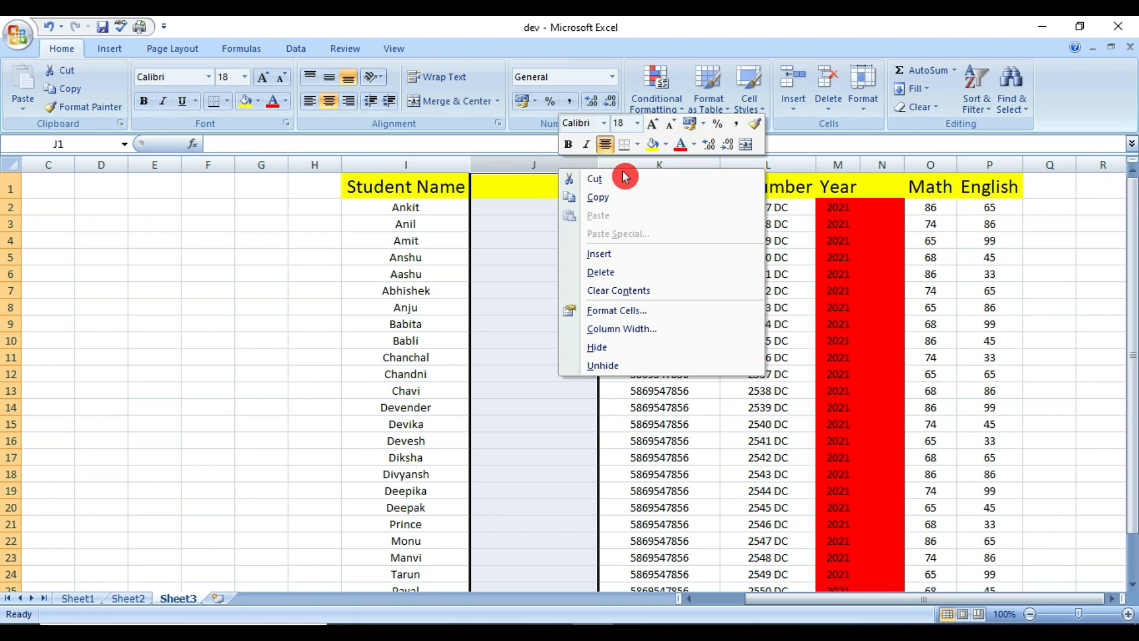
click(609, 273)
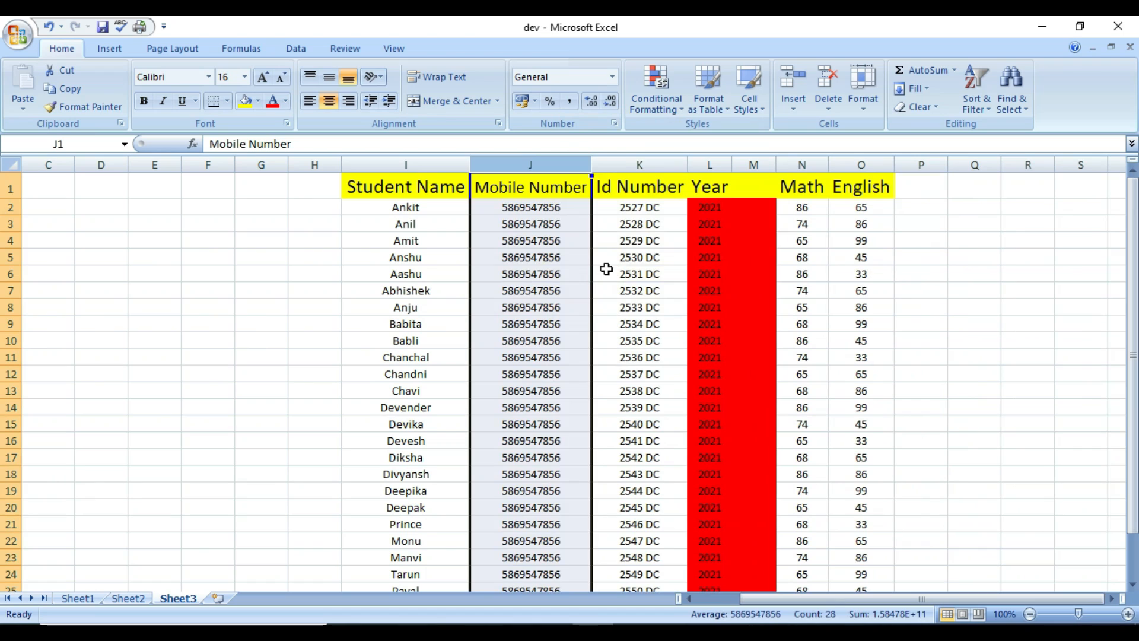
click(607, 269)
click(802, 340)
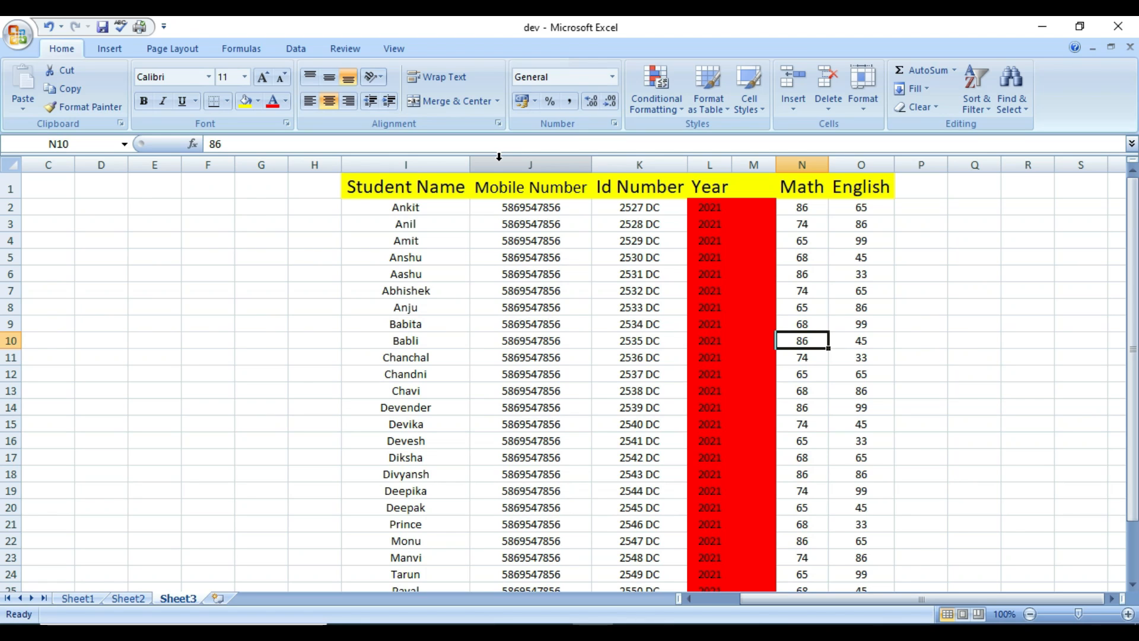
Insert a blank column before Mobile Number with Ctrl+Shift+=.
click(553, 187)
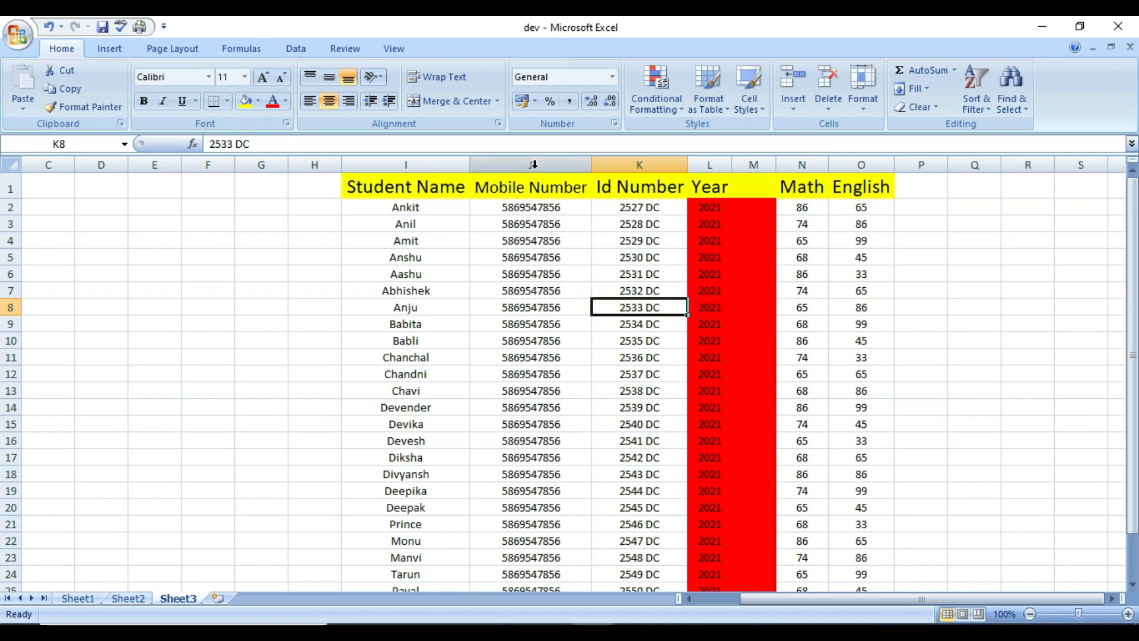
click(533, 164)
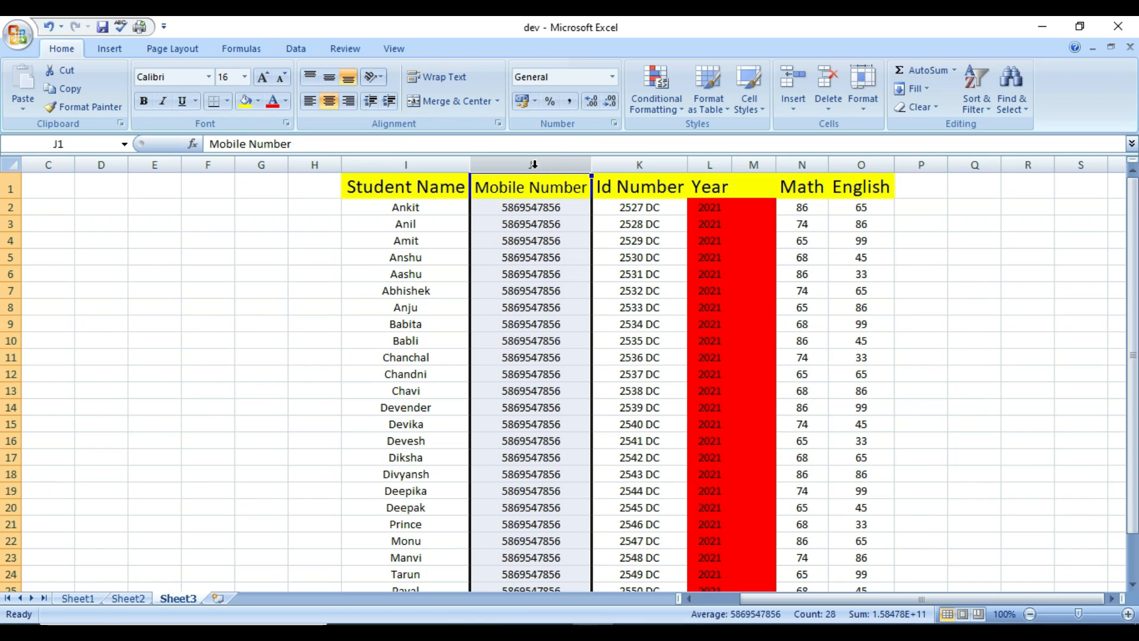
key(ctrl+shift+equal)
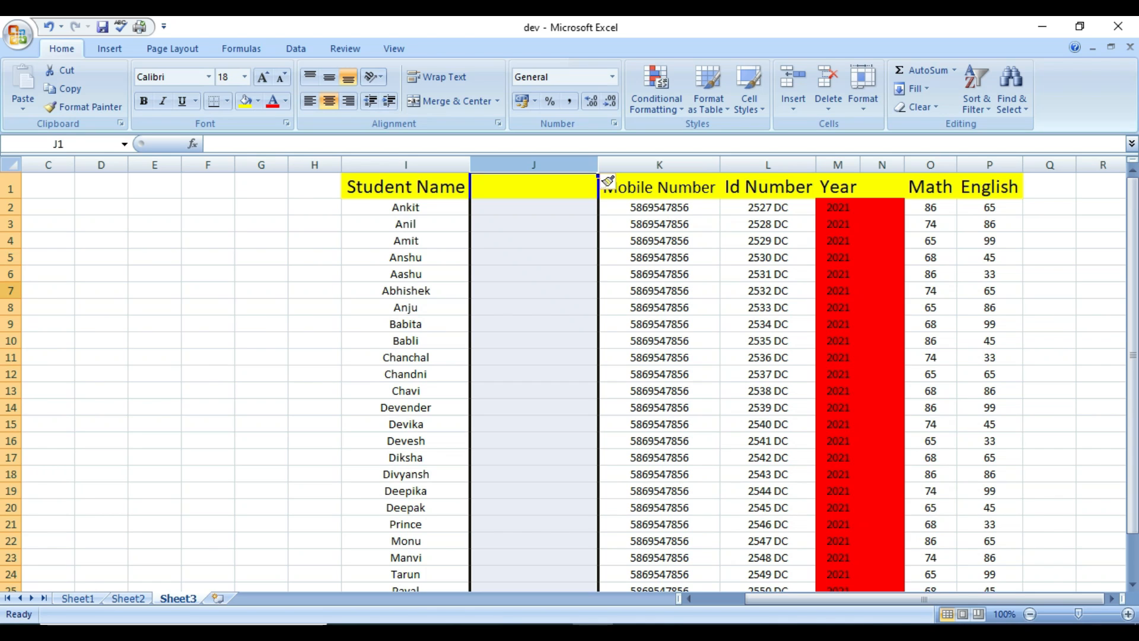
Insert a blank row 7 above Abhishek, then delete blank column J and row 7 with Ctrl+-.
click(10, 290)
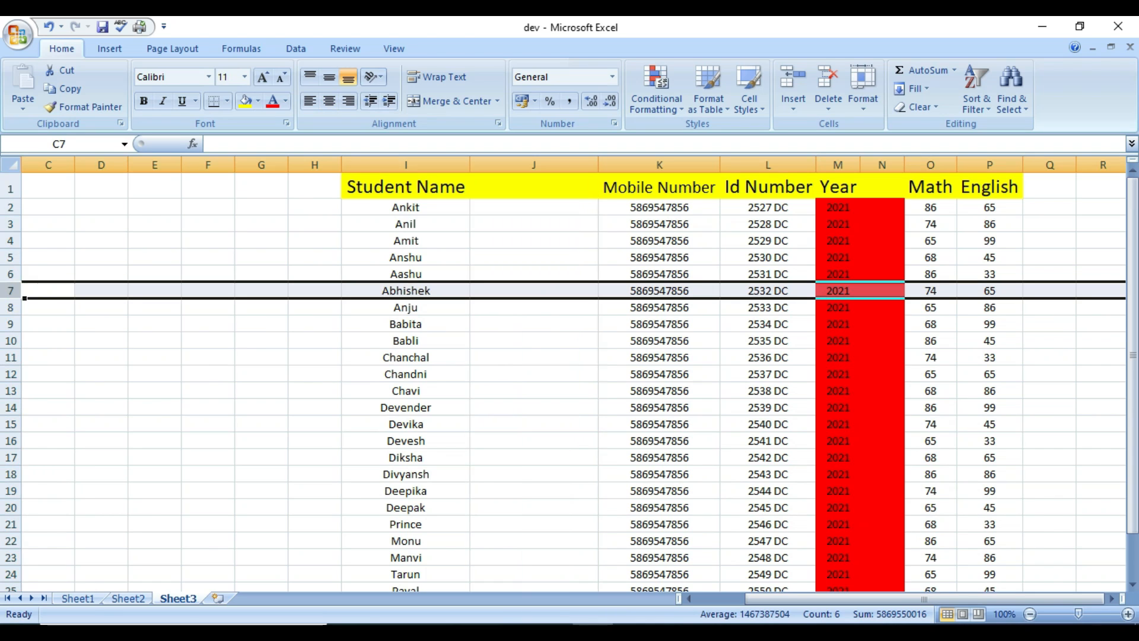
key(ctrl+shift+equal)
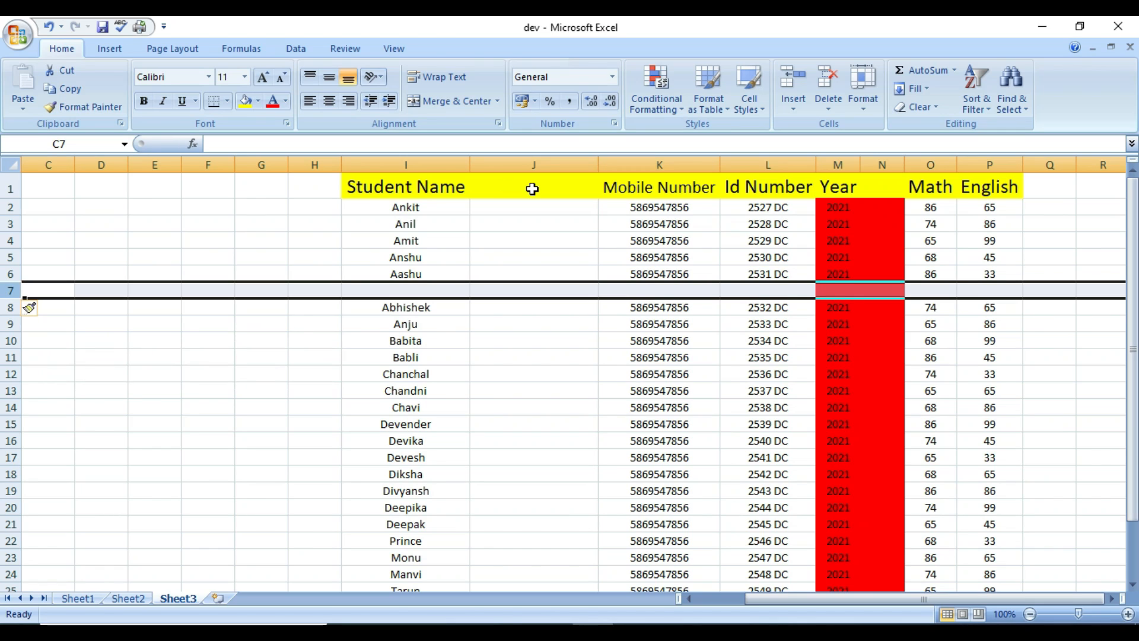
click(536, 165)
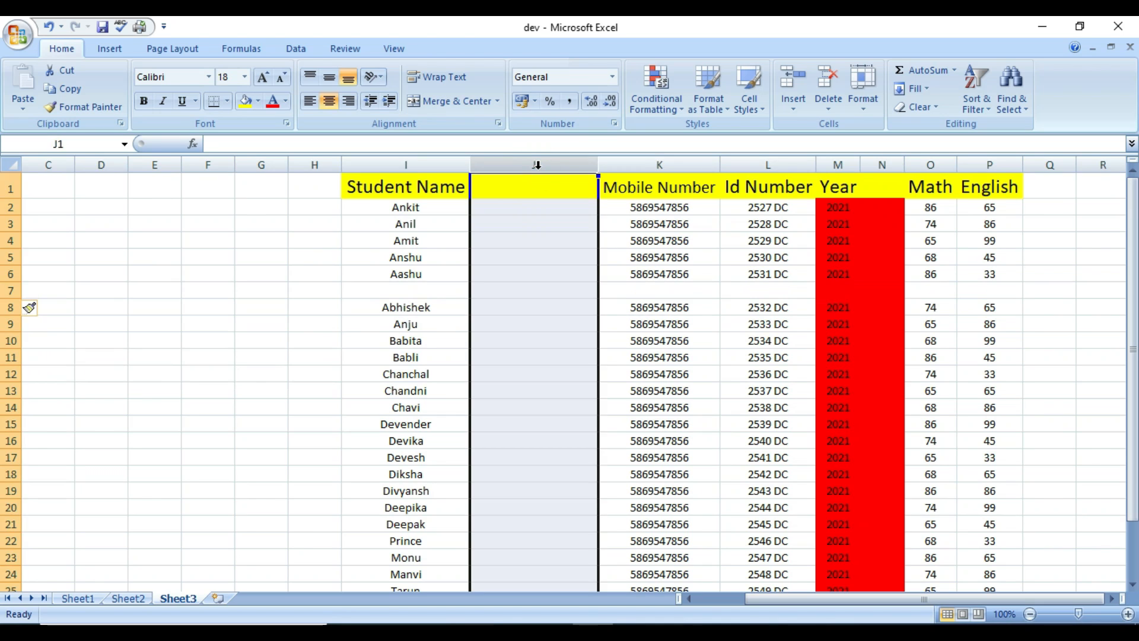
key(ctrl+minus)
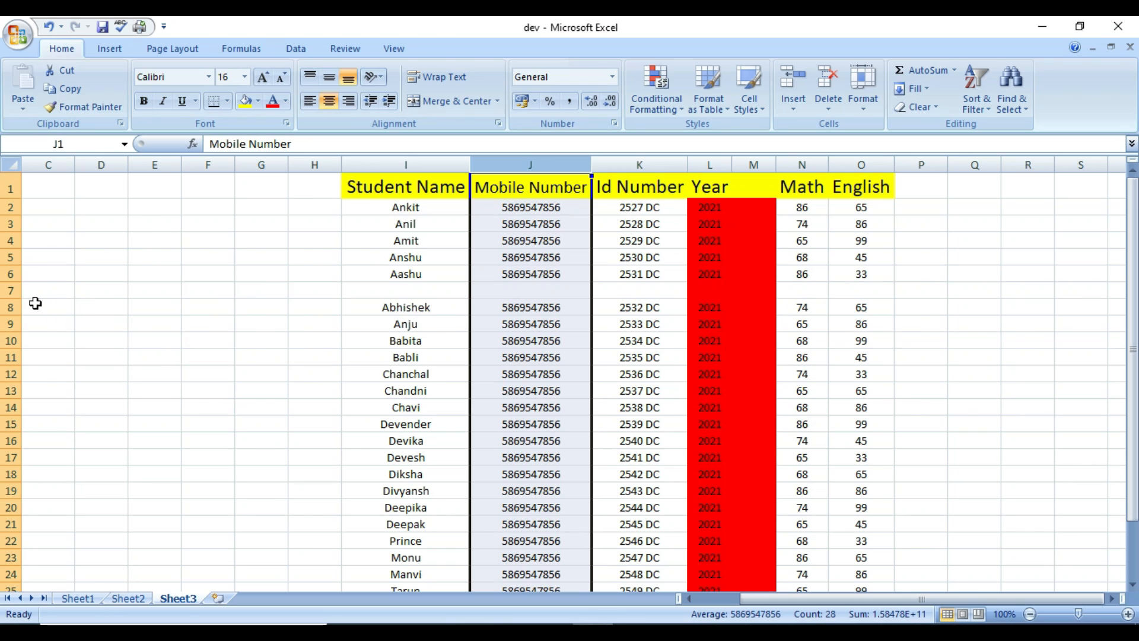
click(11, 291)
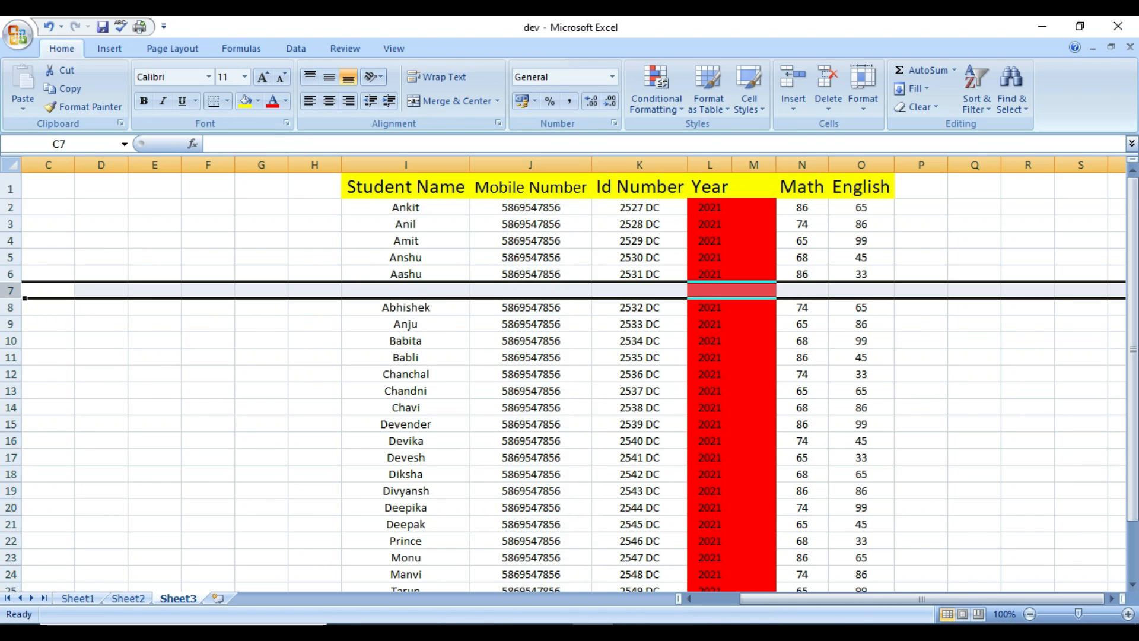
key(ctrl+minus)
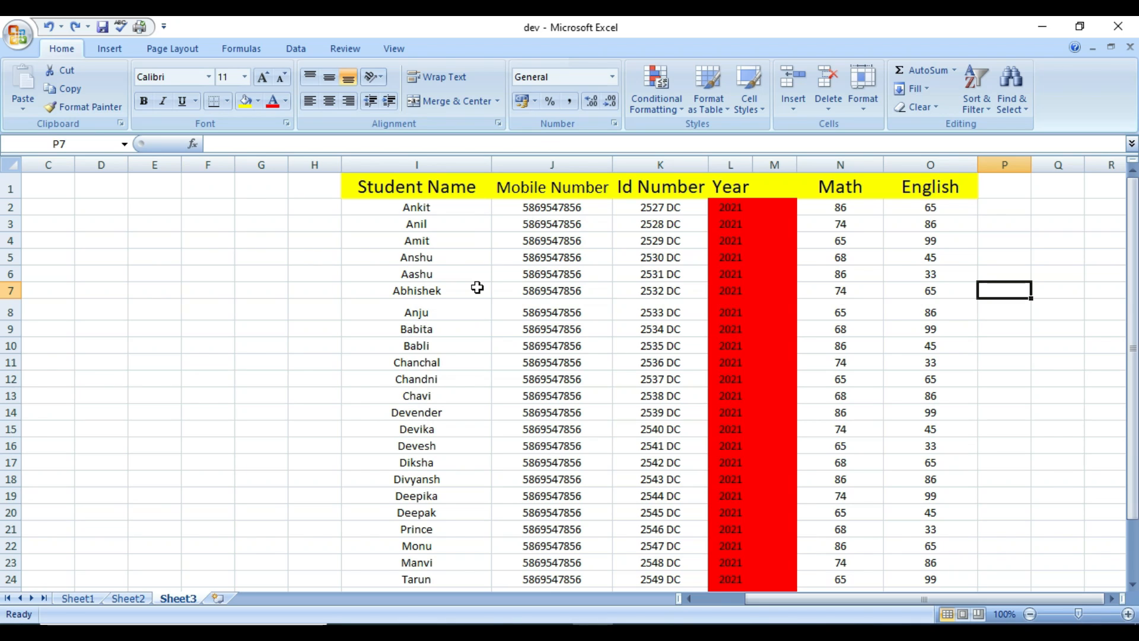
click(568, 165)
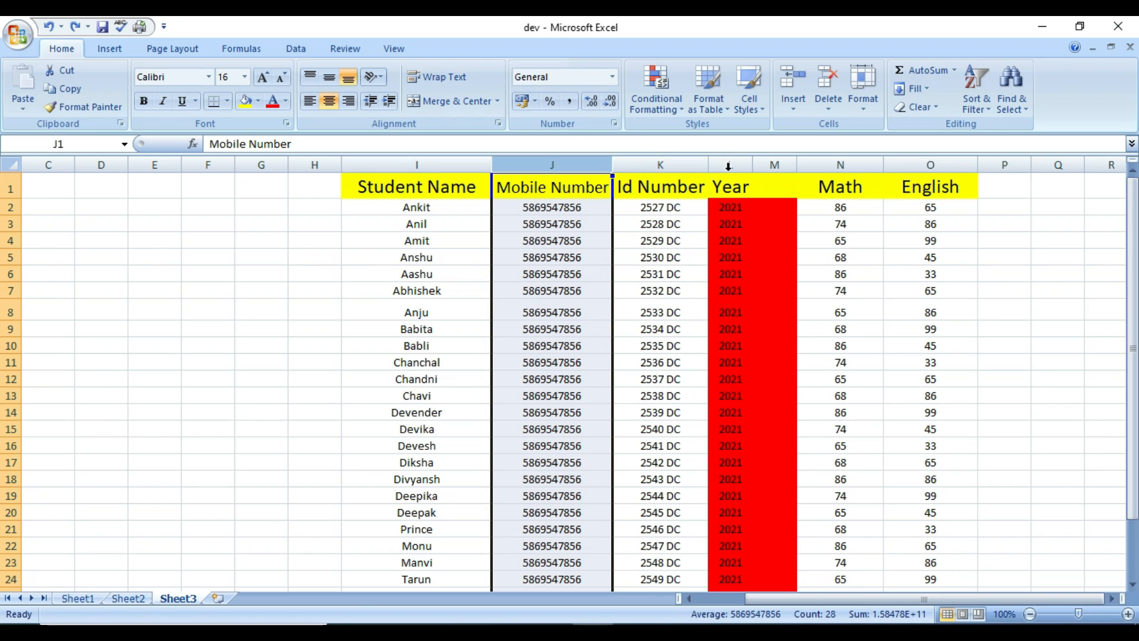
Select columns J:N and insert five blank columns before Mobile Number via right-click Insert.
shift+click(852, 164)
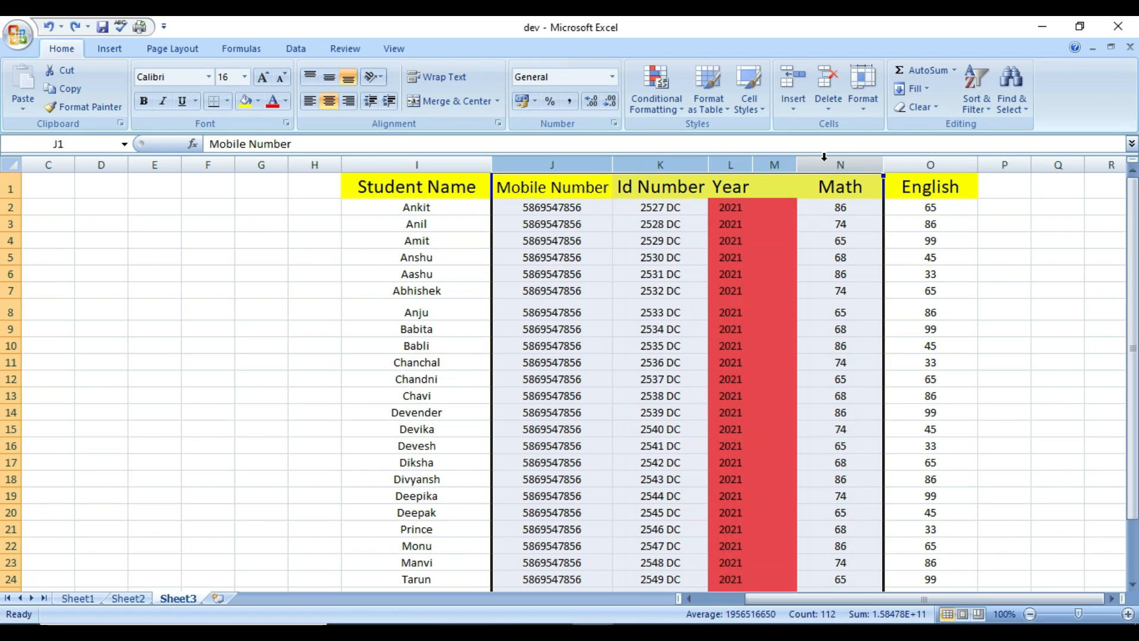
right_click(700, 165)
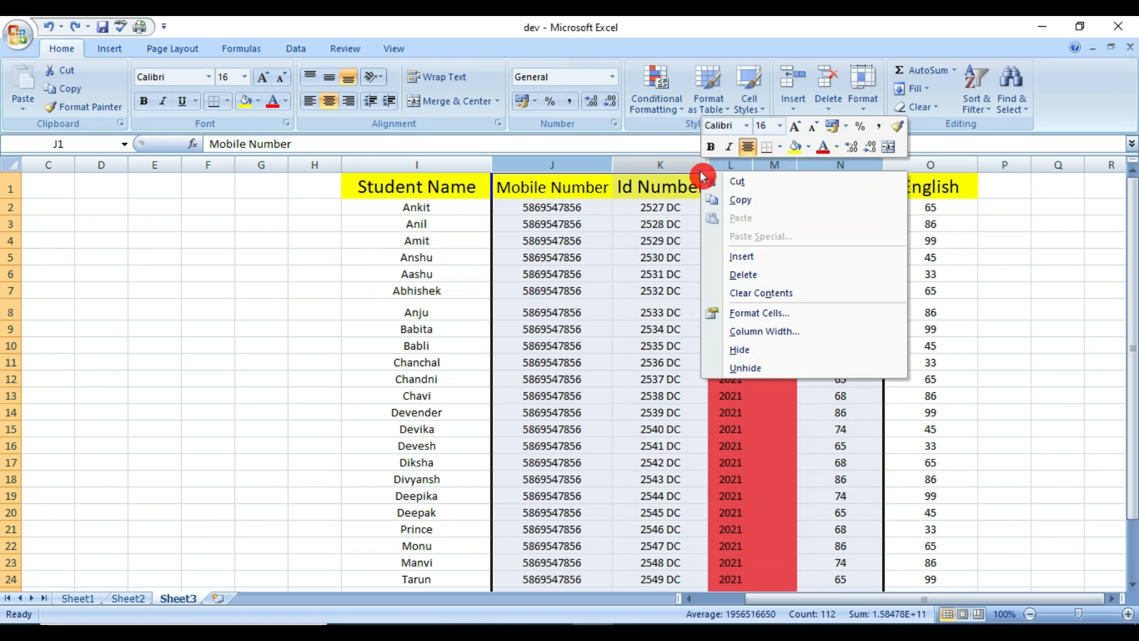
click(745, 259)
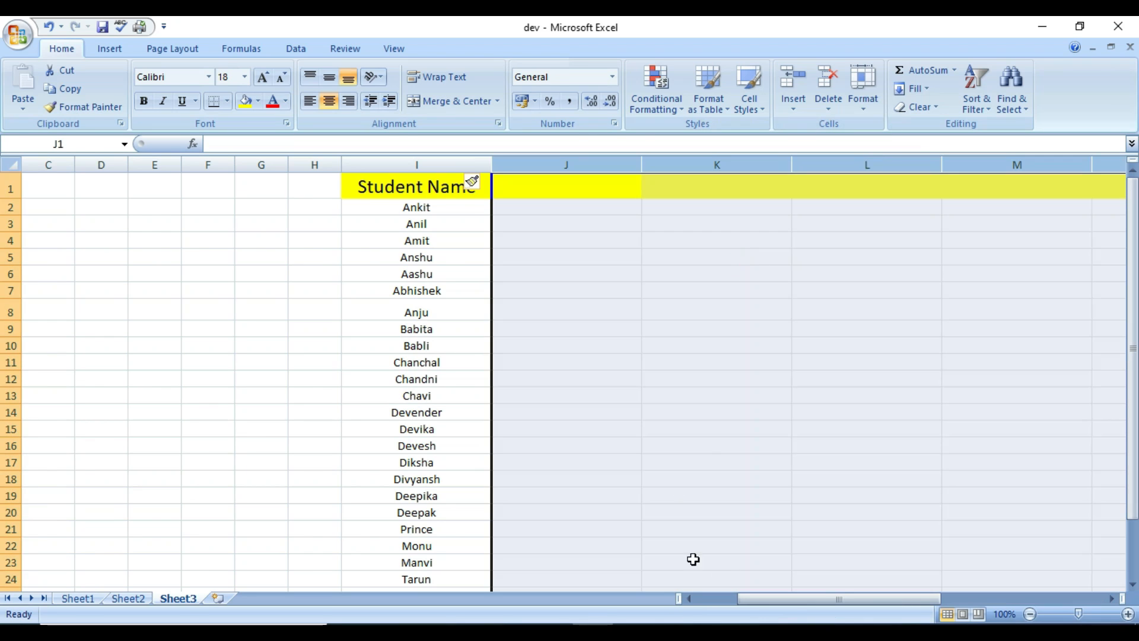
drag(752, 604, 834, 603)
click(813, 598)
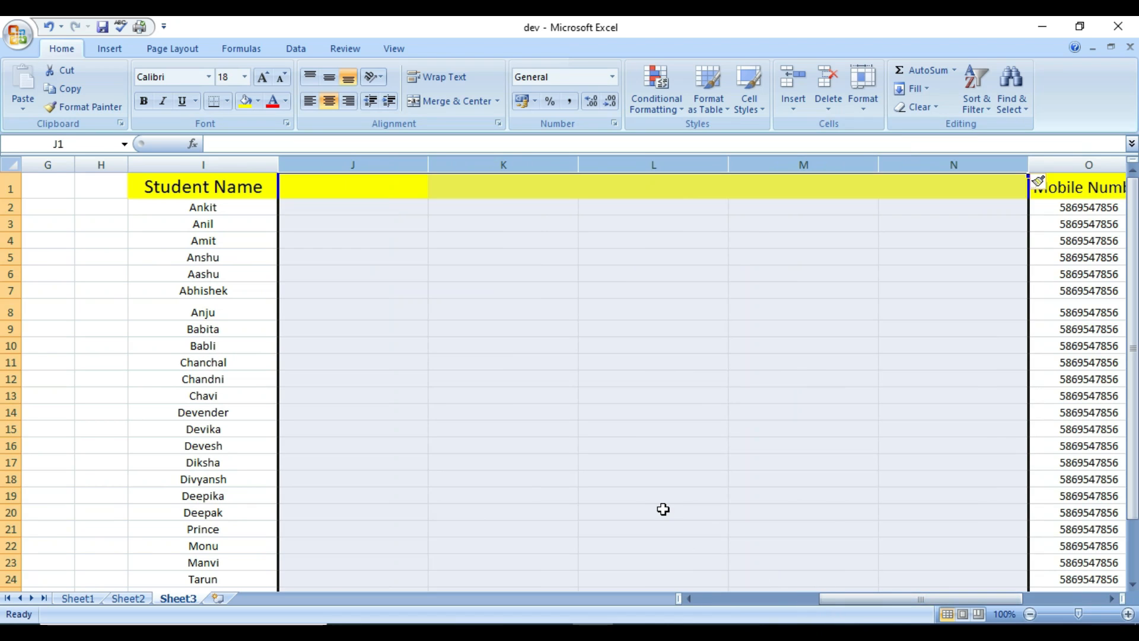
Delete the five empty columns J:N with the Home ribbon's Delete button.
click(166, 252)
drag(353, 165, 953, 168)
click(829, 89)
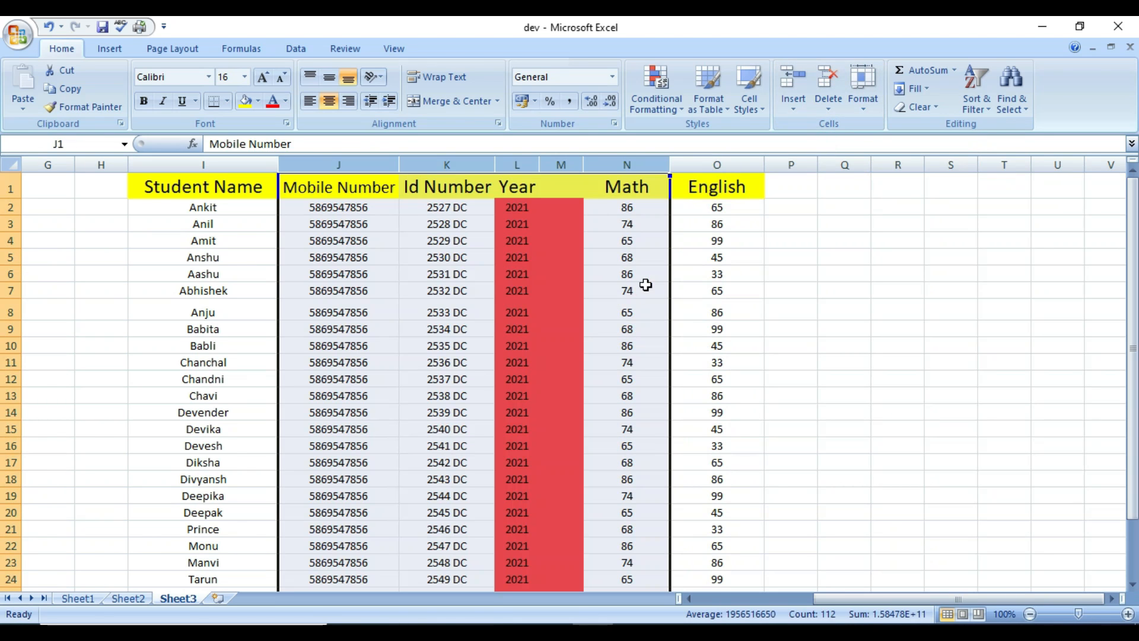
click(918, 258)
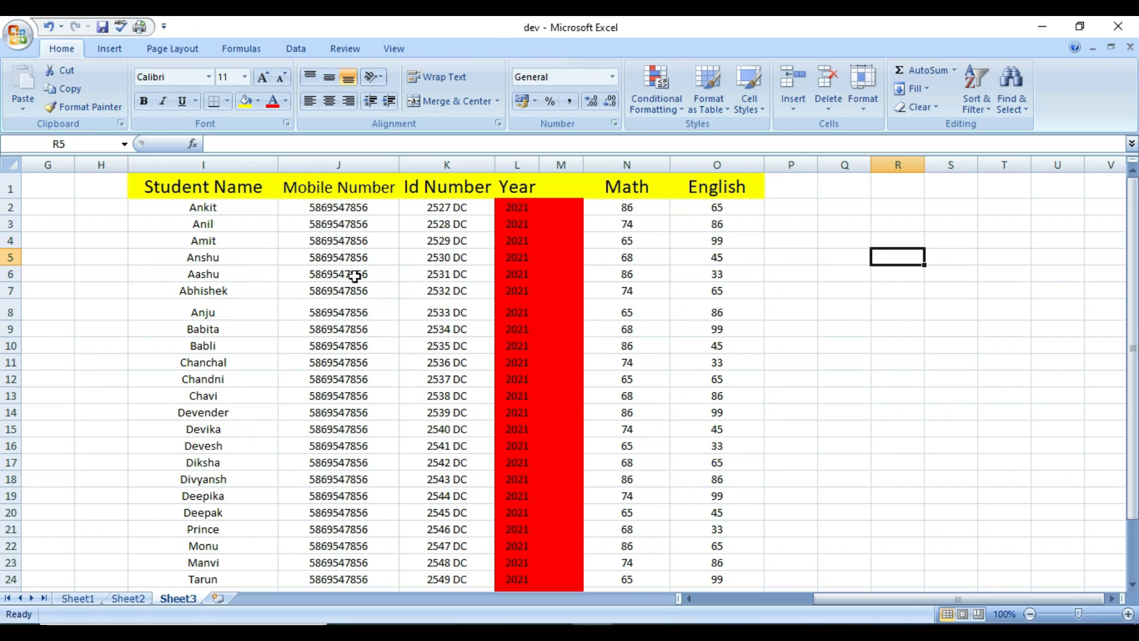
Delete the empty column M beside Year so Math moves to M and English to N.
click(362, 163)
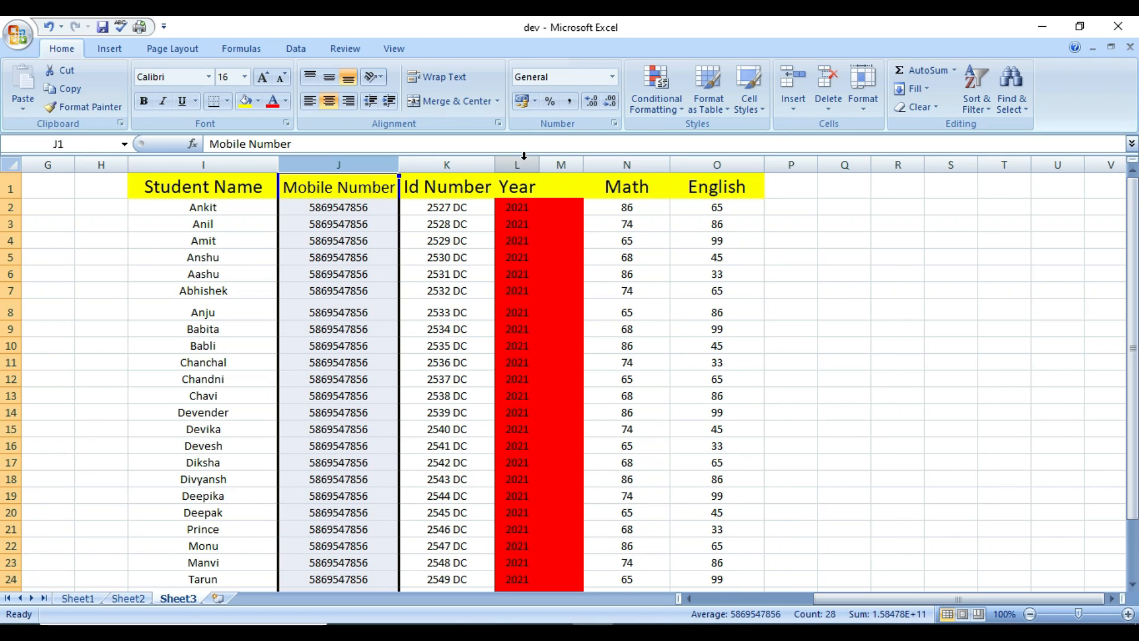
click(805, 252)
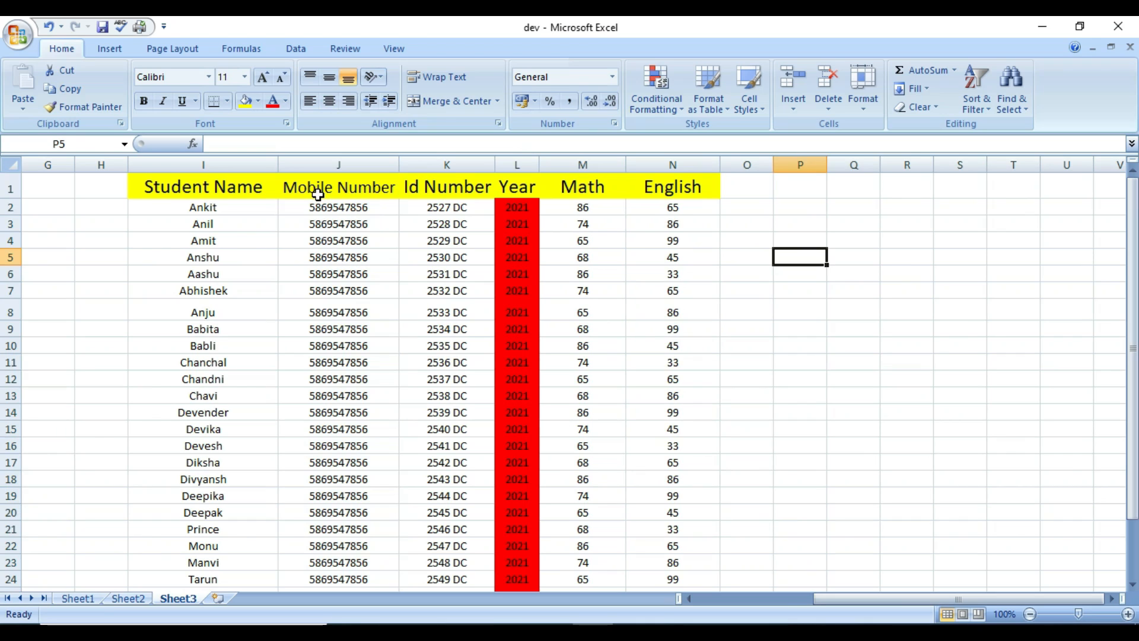
click(347, 164)
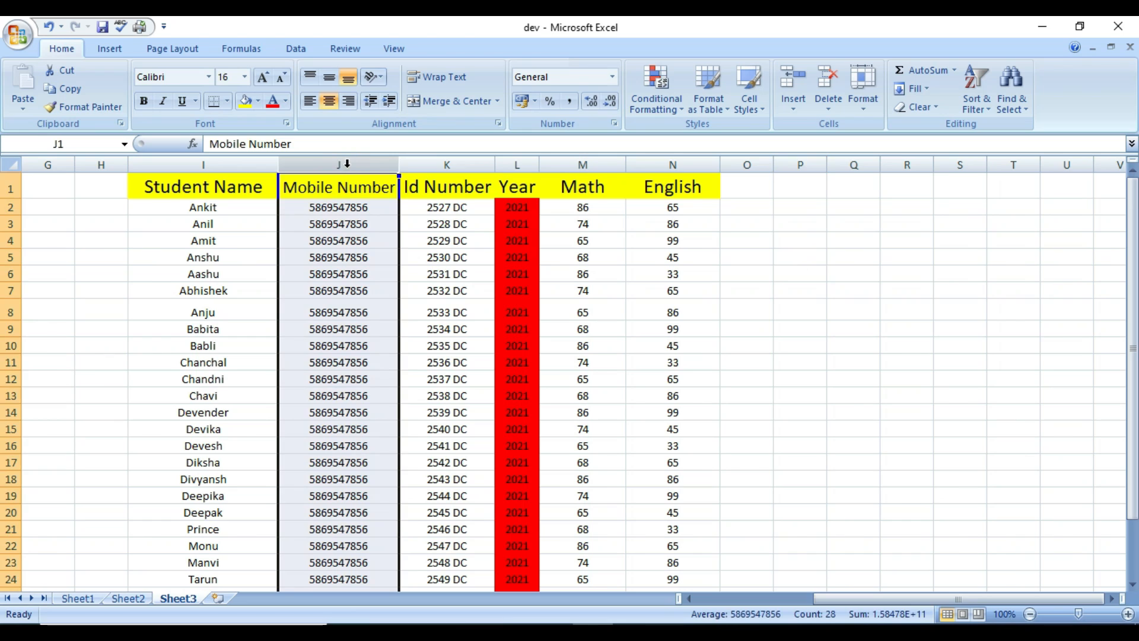
Insert blank sheet columns before columns J, L and N (Mobile Number, Year and English) at once.
ctrl+click(524, 172)
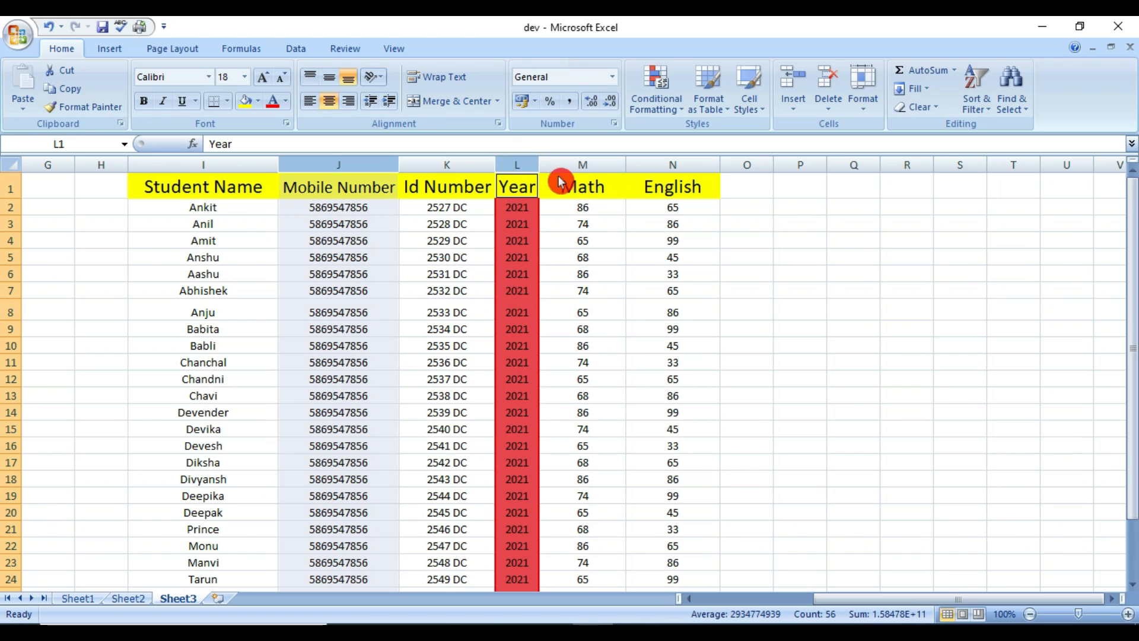
ctrl+click(684, 160)
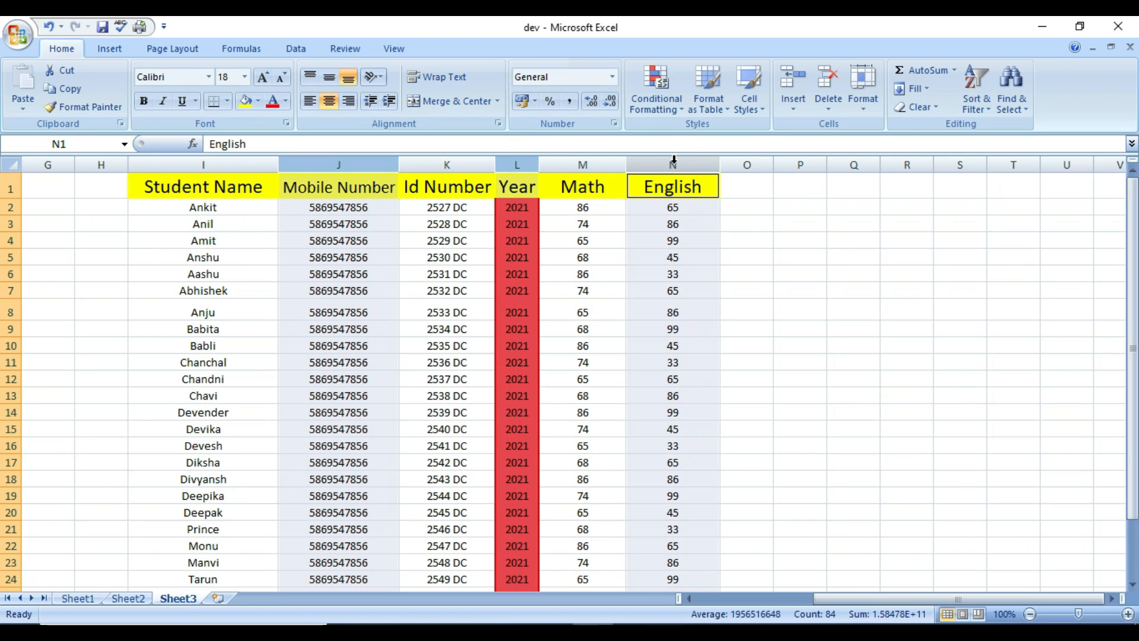
click(794, 113)
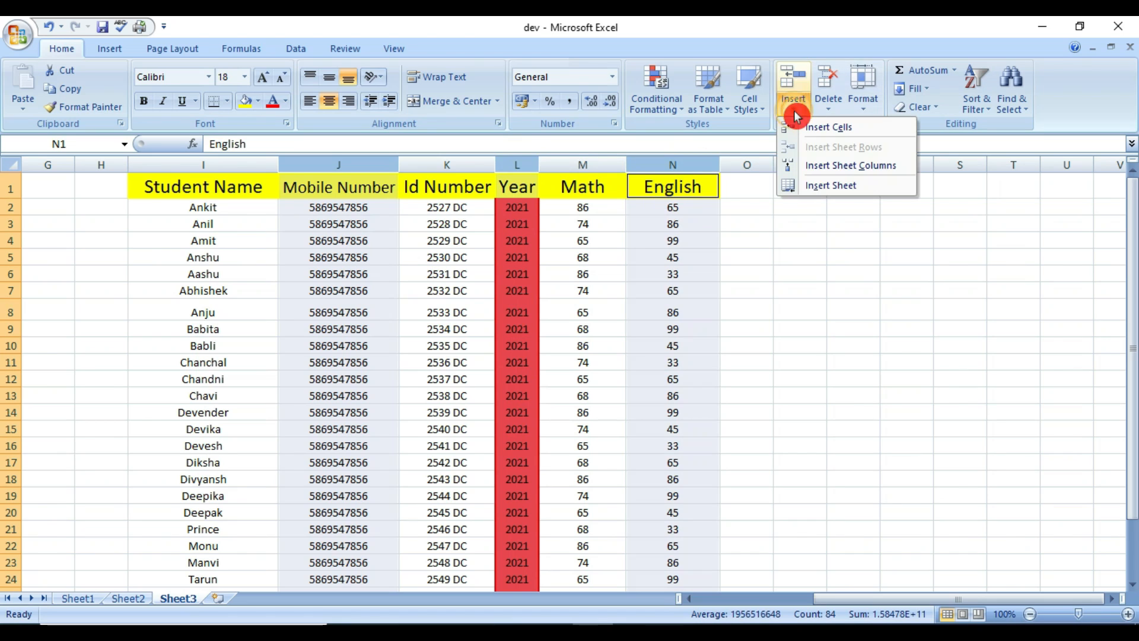
click(853, 171)
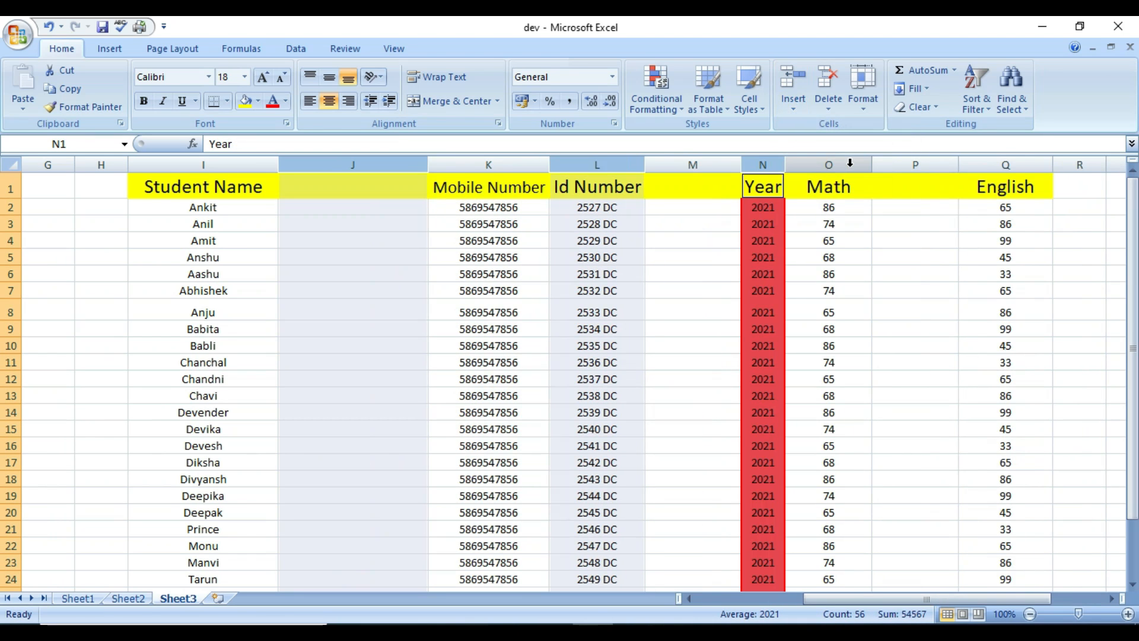